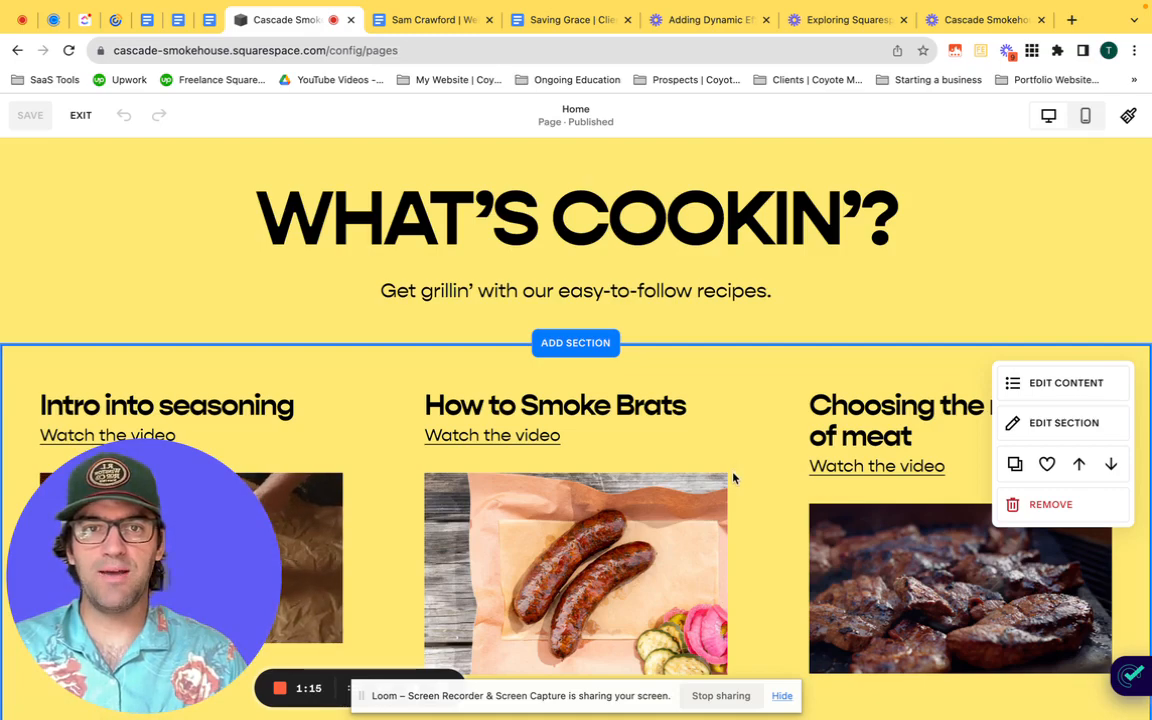
# Step: Open the section picker directly below the recipe videos section and browse its categories and Intro layouts
pyautogui.scroll(-4, 733, 476)
pyautogui.click(560, 396)
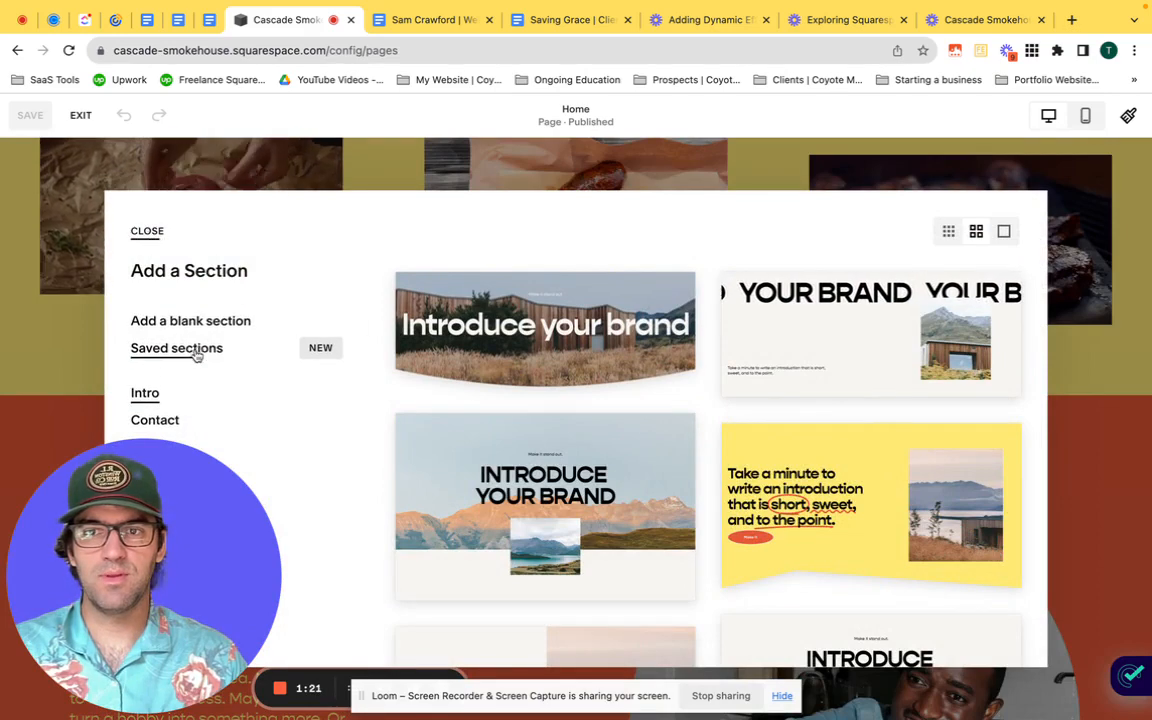
pyautogui.scroll(-5, 198, 354)
pyautogui.scroll(5, 198, 354)
pyautogui.scroll(-1, 680, 468)
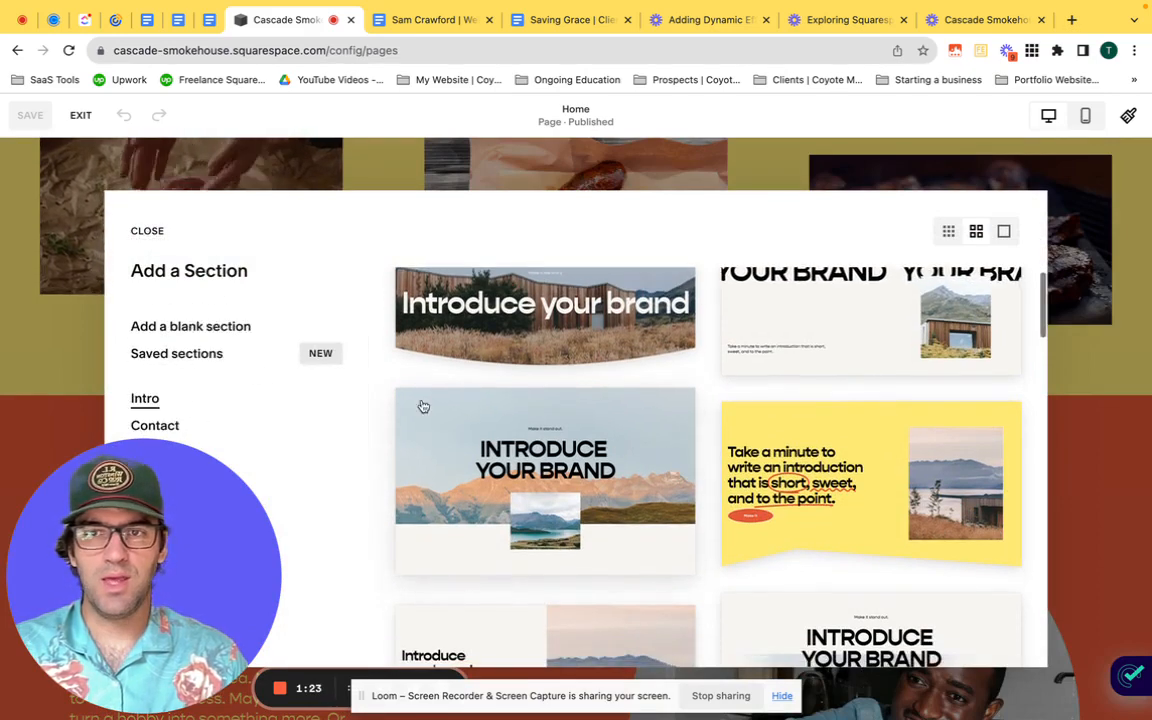
pyautogui.click(142, 689)
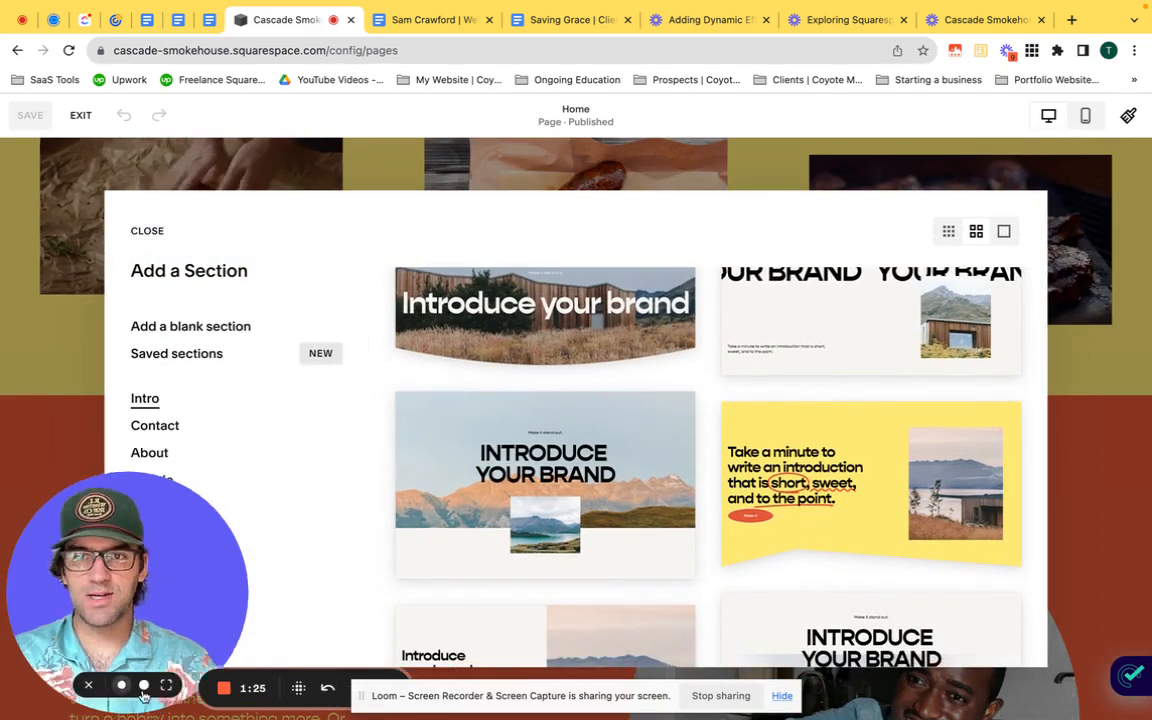
pyautogui.scroll(-4, 278, 519)
pyautogui.scroll(-4, 278, 524)
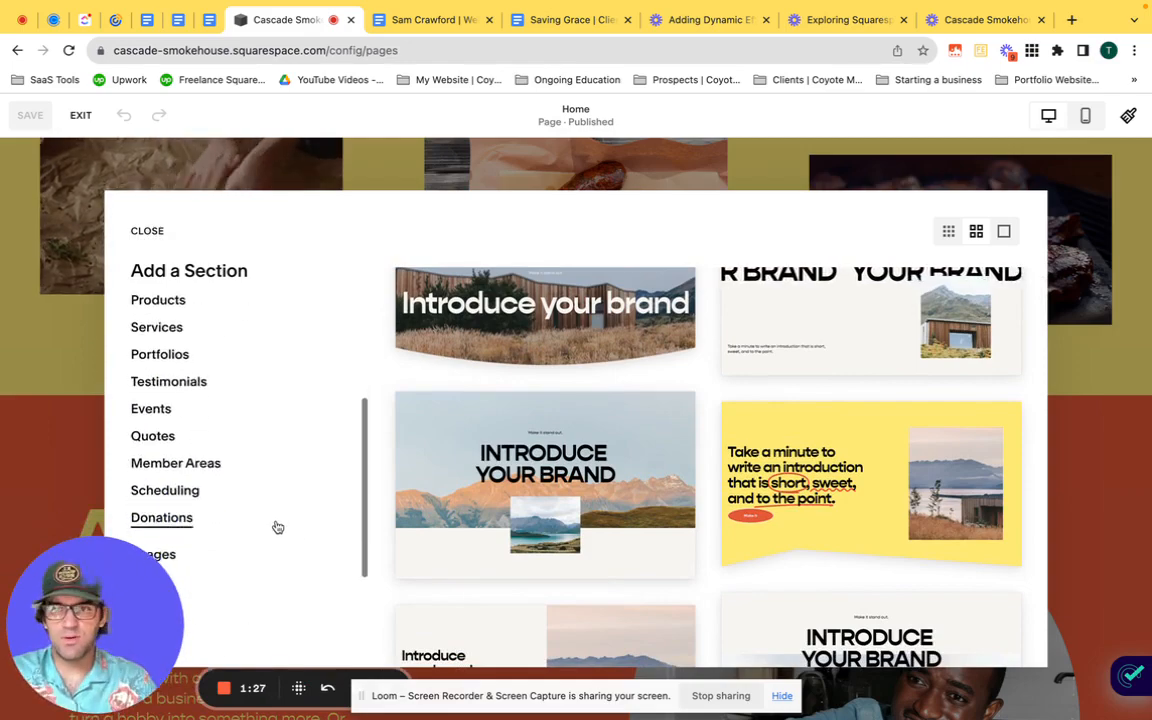
pyautogui.scroll(-3, 778, 556)
pyautogui.scroll(-5, 777, 556)
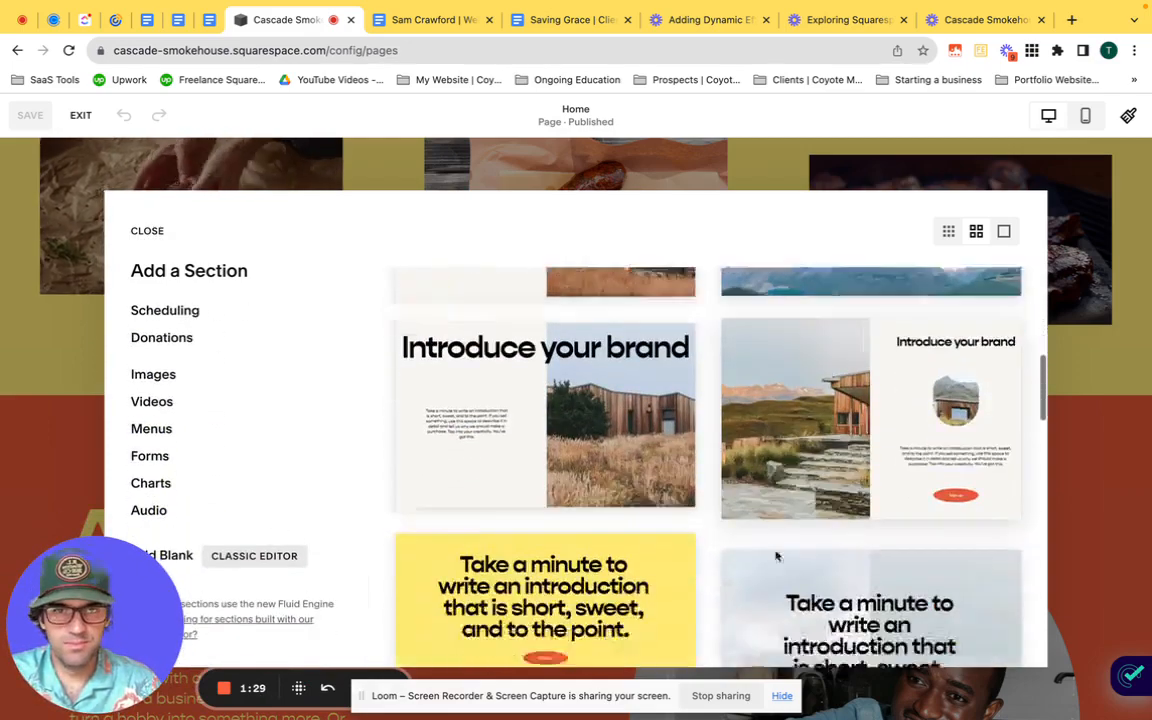
pyautogui.scroll(8, 283, 455)
pyautogui.scroll(-3, 235, 442)
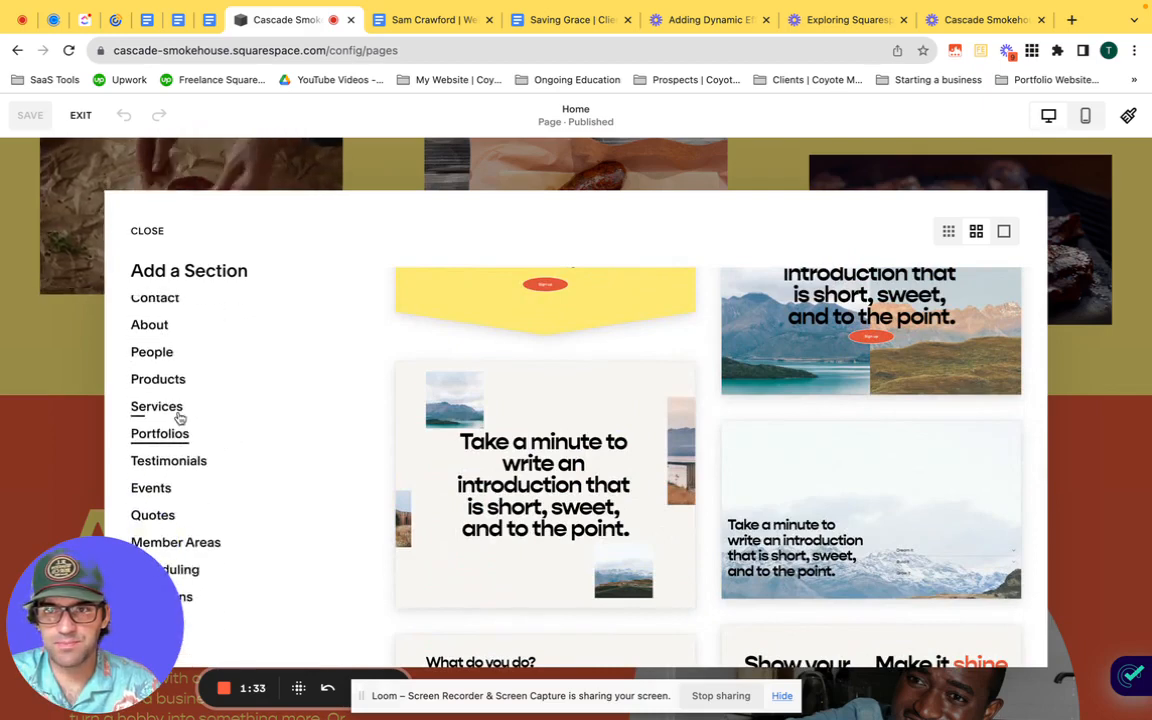
# Step: Add the Services layout with four yellow cards and circular images below the recipe videos section
pyautogui.click(160, 407)
pyautogui.scroll(-5, 661, 495)
pyautogui.scroll(-5, 661, 500)
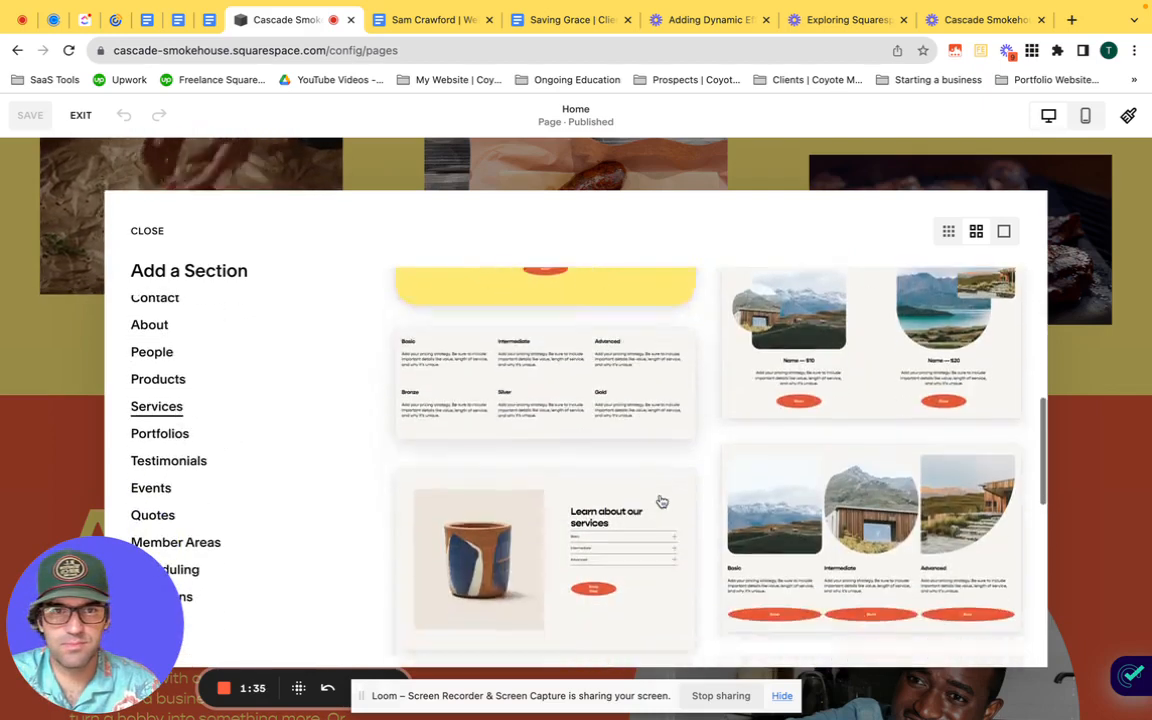
pyautogui.moveTo(663, 503)
pyautogui.scroll(-2, 663, 504)
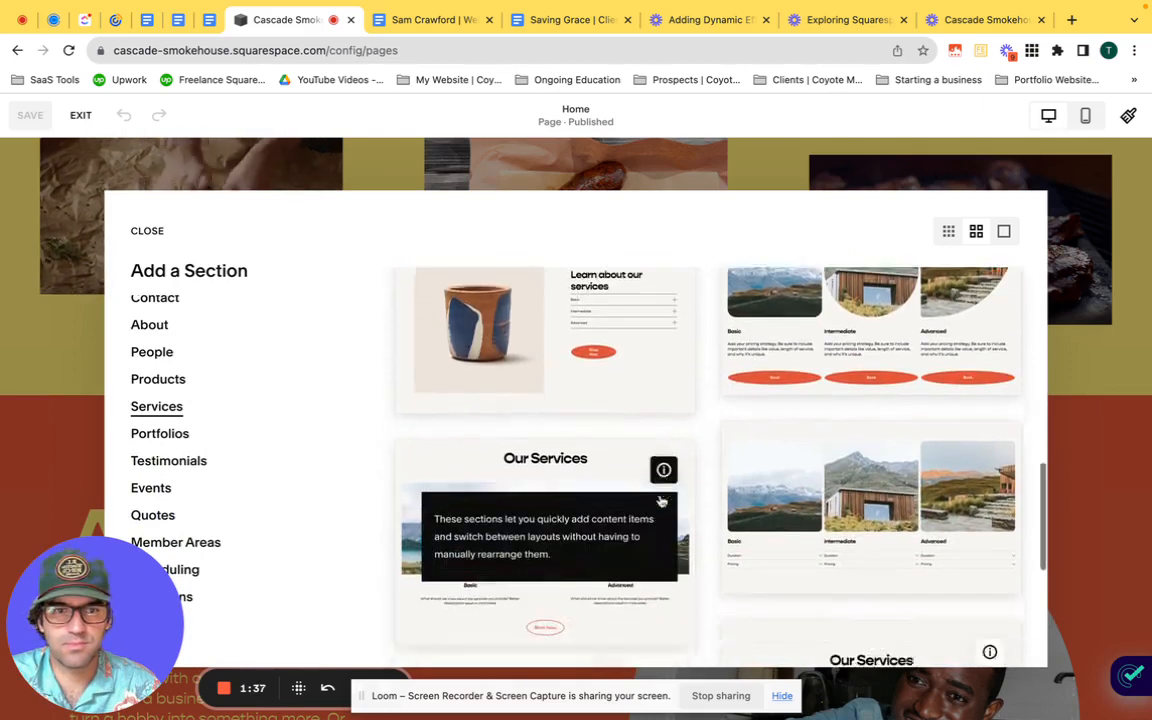
pyautogui.scroll(-5, 886, 557)
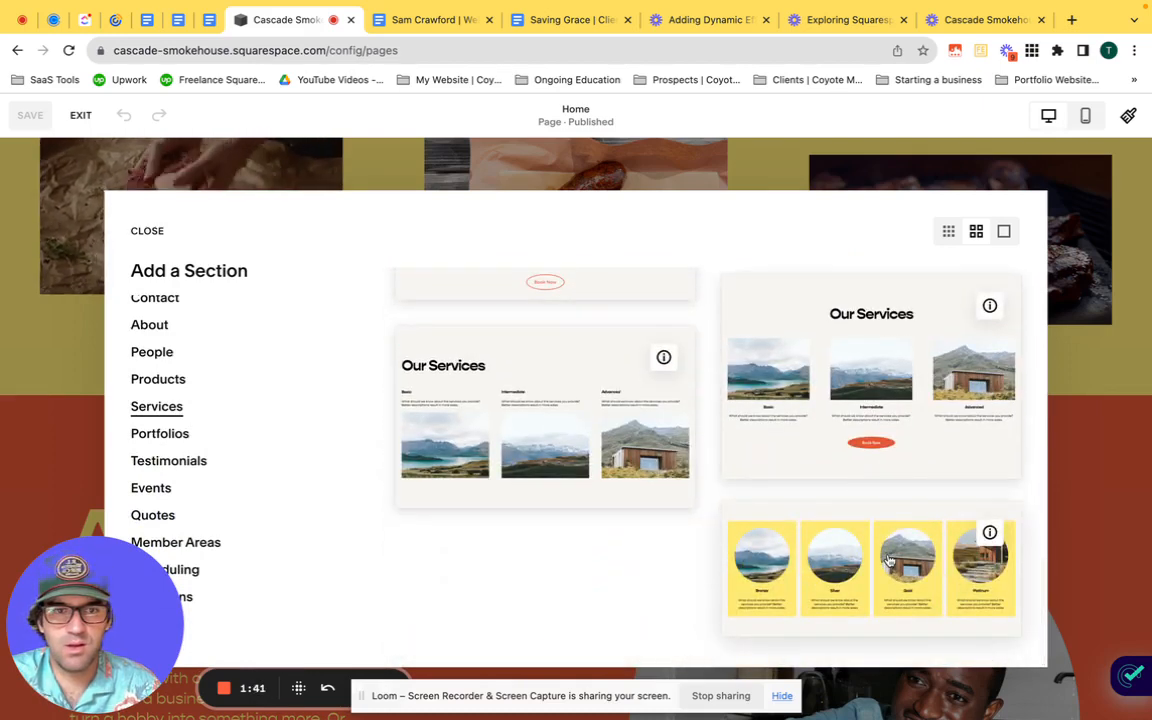
pyautogui.scroll(3, 887, 558)
pyautogui.scroll(-3, 887, 558)
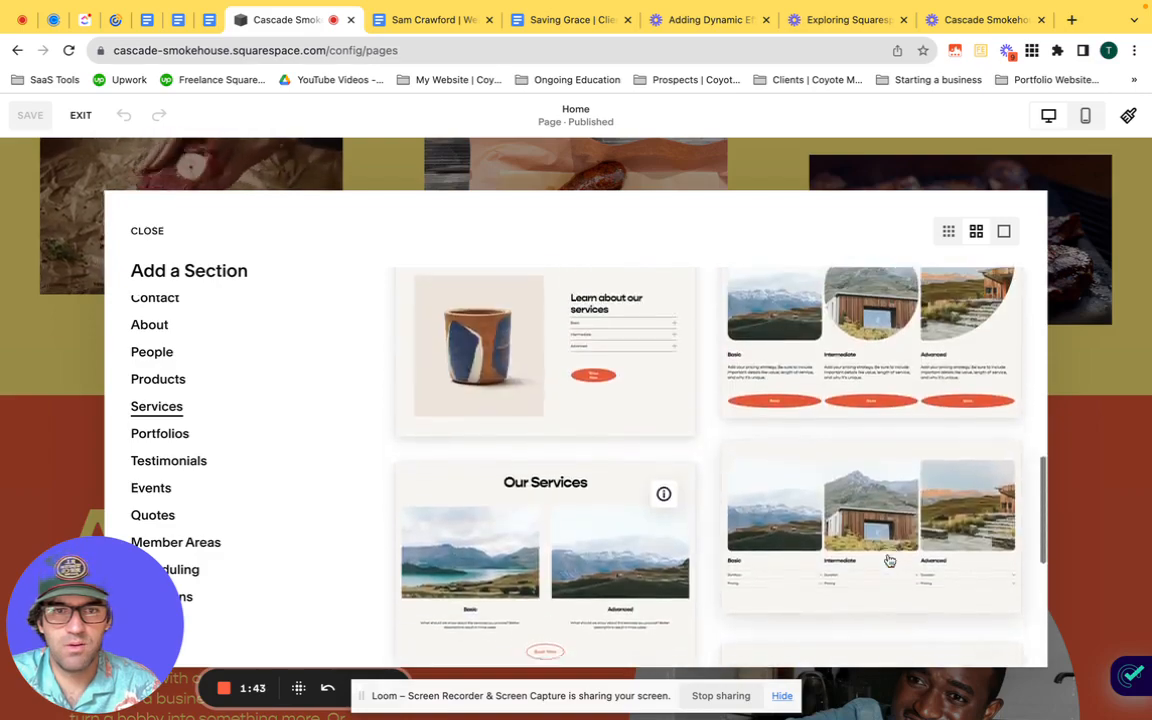
pyautogui.click(888, 554)
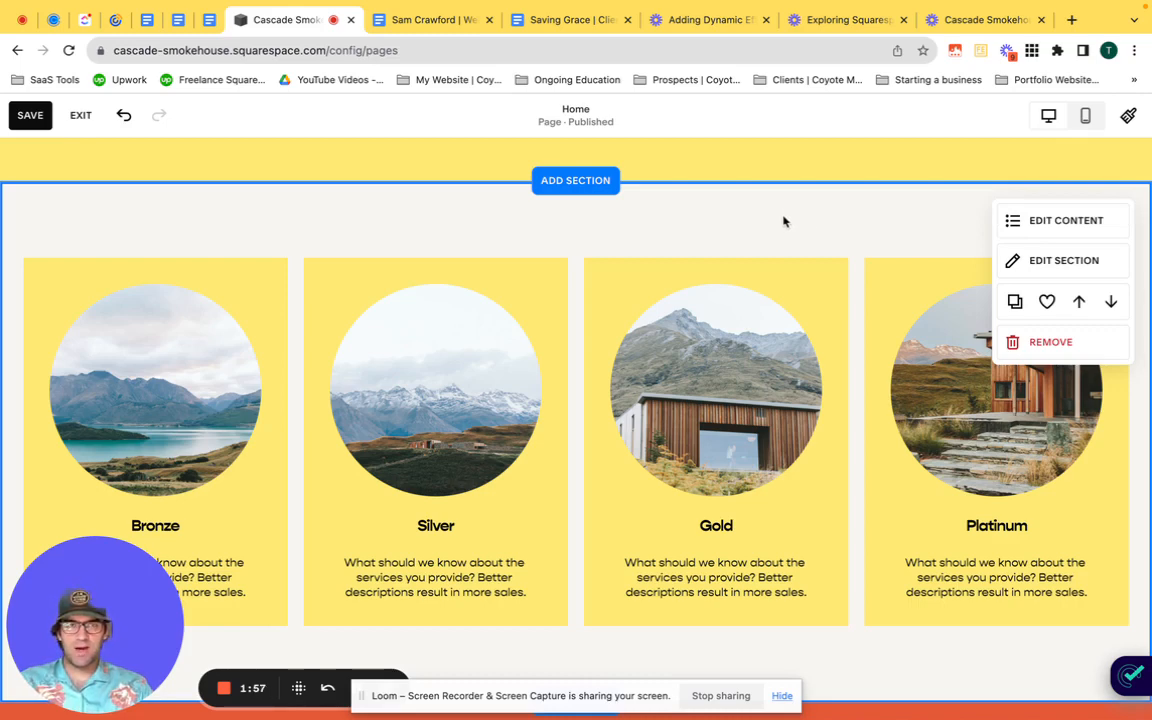
# Step: Show a button on each item in the new section and retitle the Bronze item "Signature Secret Sauce"
pyautogui.click(1067, 224)
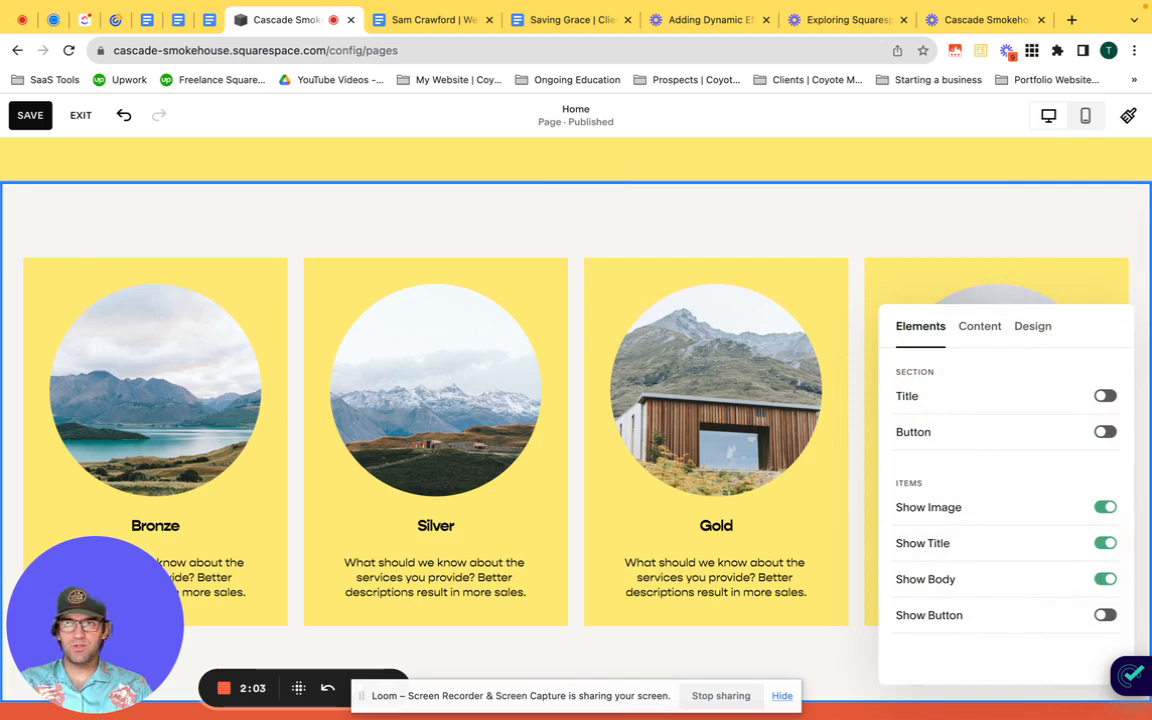
pyautogui.click(1105, 614)
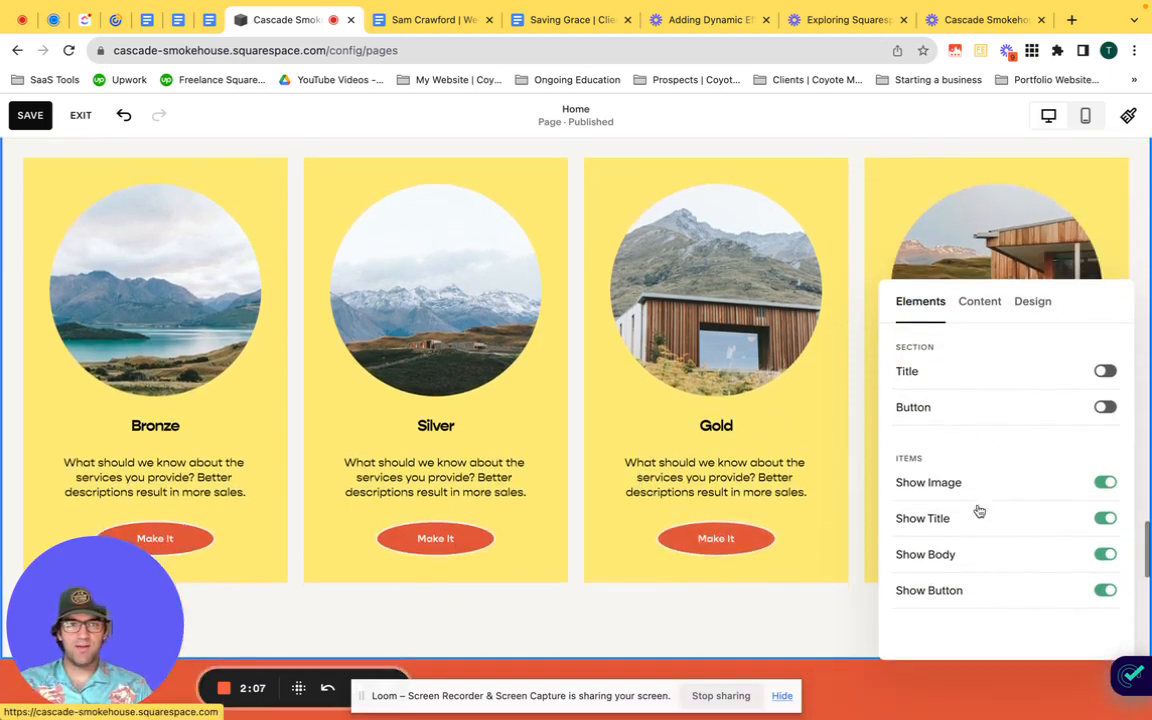
pyautogui.click(976, 308)
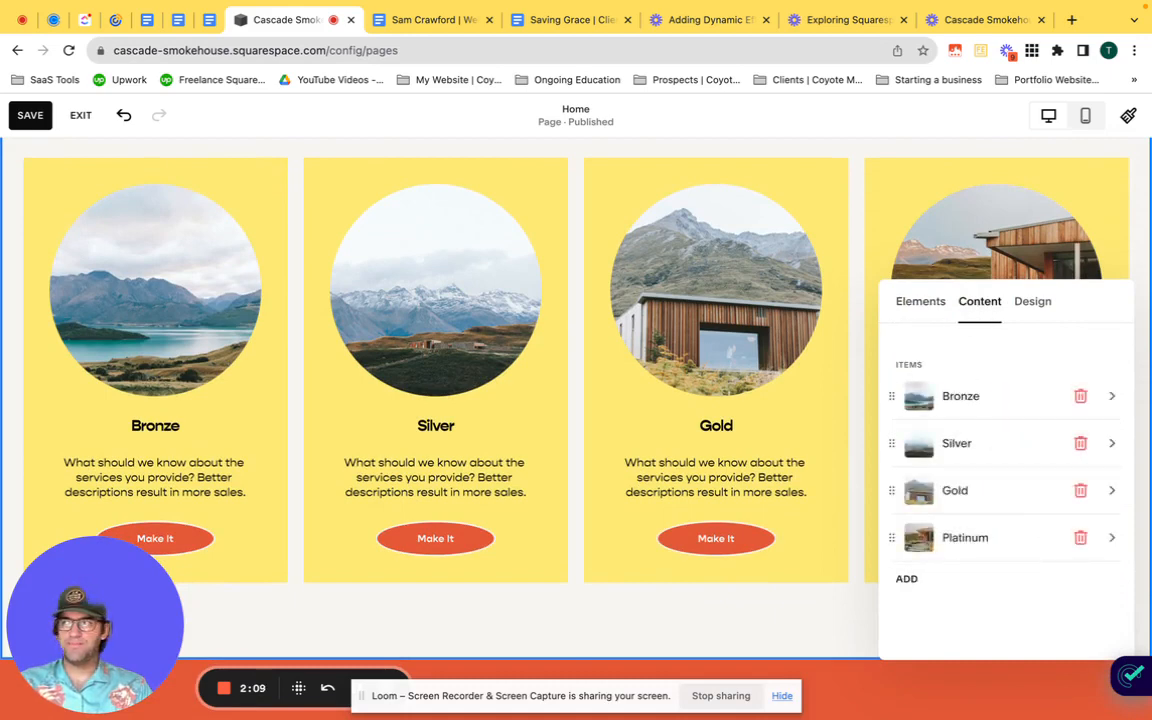
pyautogui.click(968, 400)
pyautogui.scroll(-2, 980, 517)
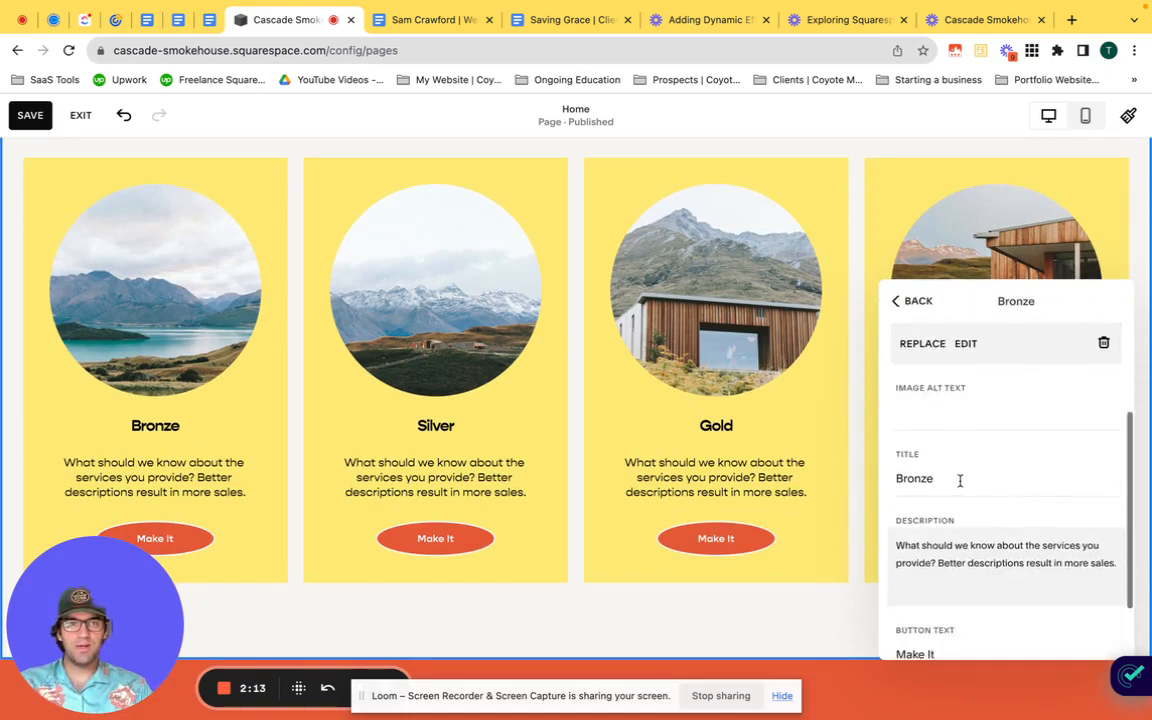
pyautogui.click(959, 478)
pyautogui.doubleClick(958, 478)
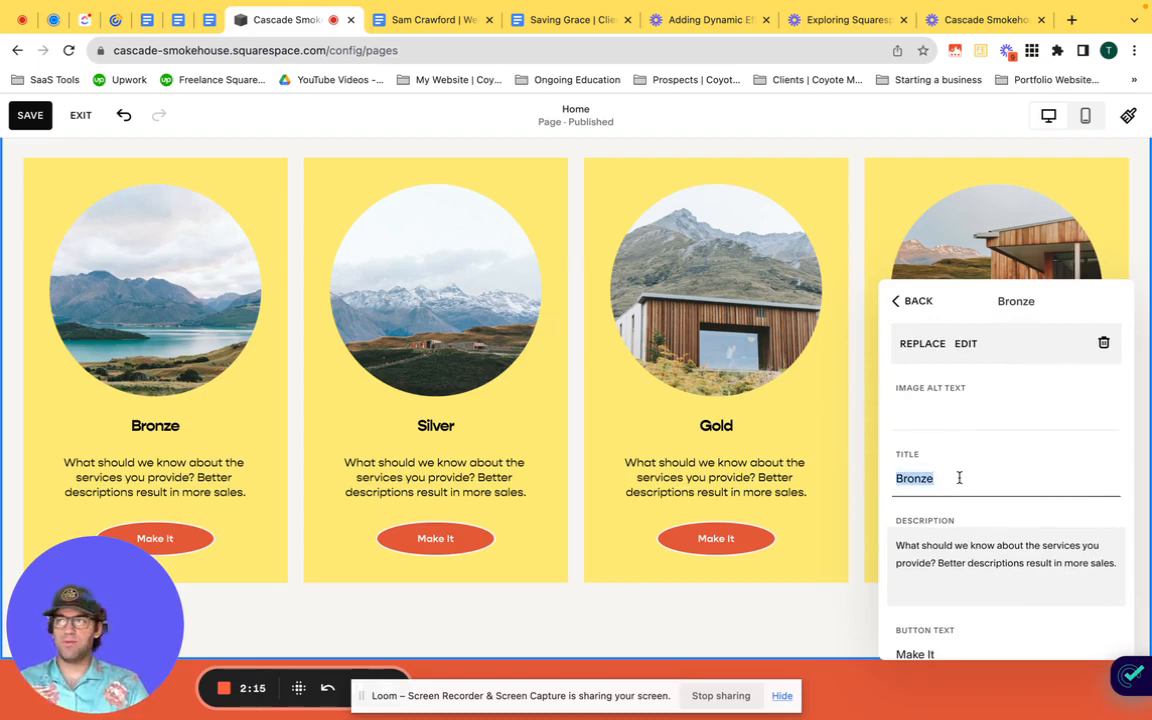
pyautogui.write('Signatu')
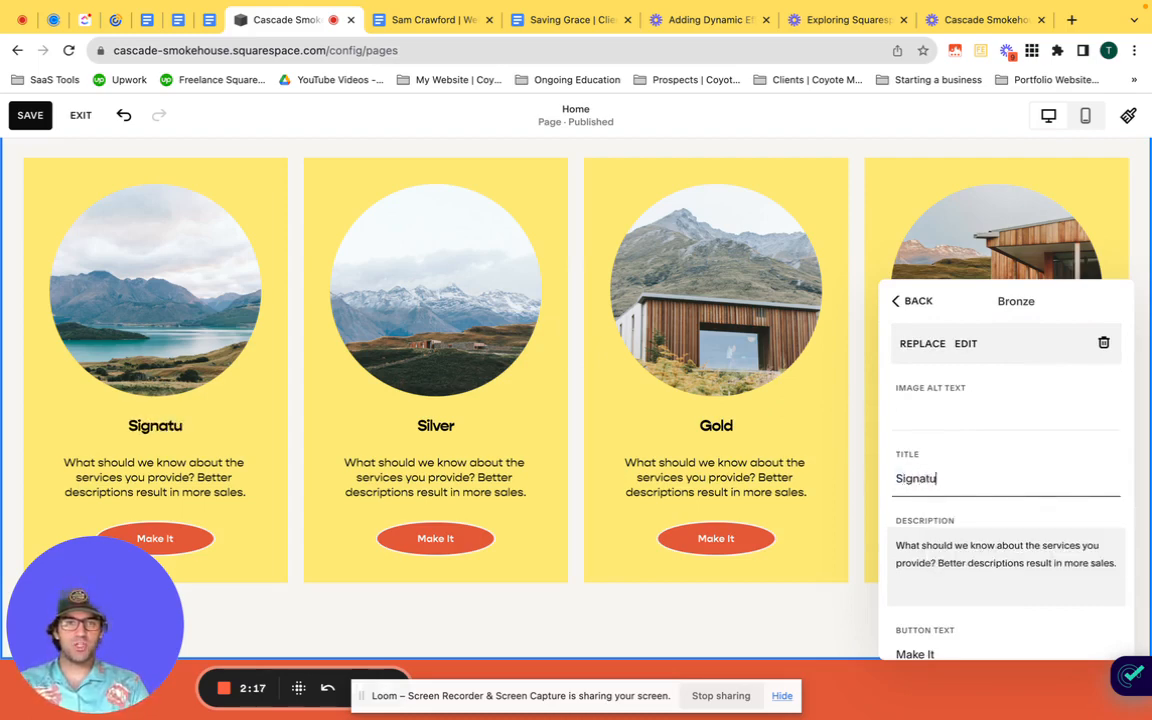
pyautogui.write('re Secr')
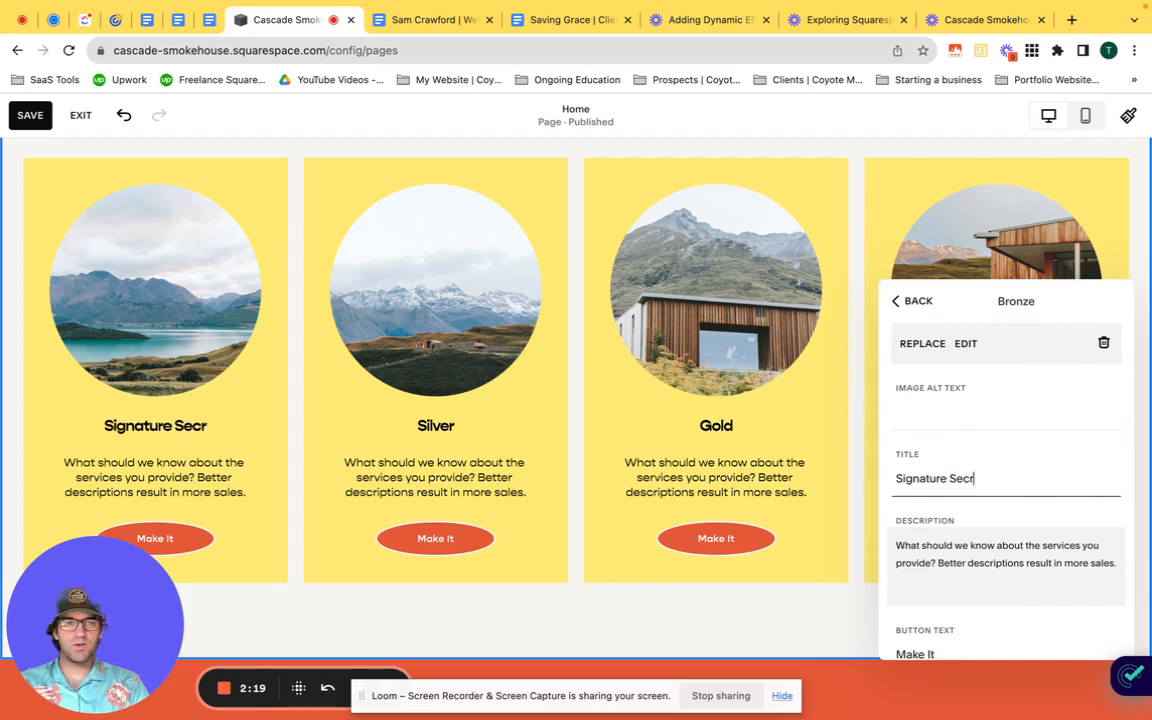
pyautogui.write('et Sauce')
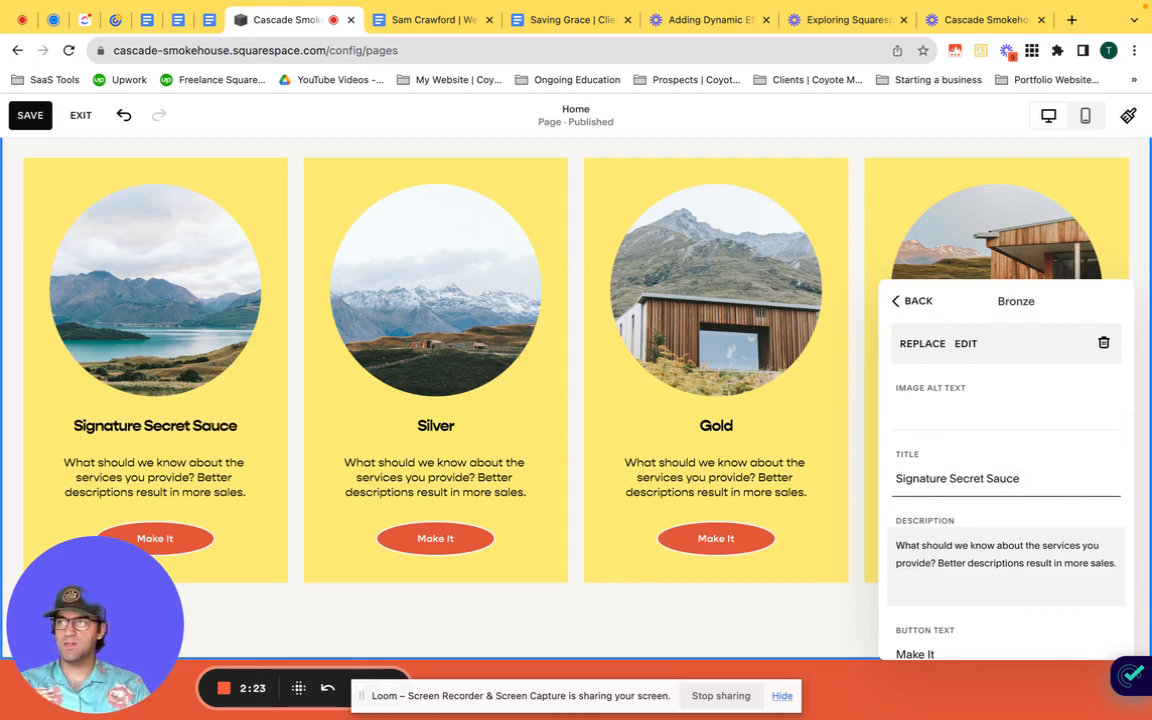
# Step: Set the Signature Secret Sauce item's description to "$14.99" and its button text to "Shop The Sauce!"
pyautogui.tripleClick(990, 557)
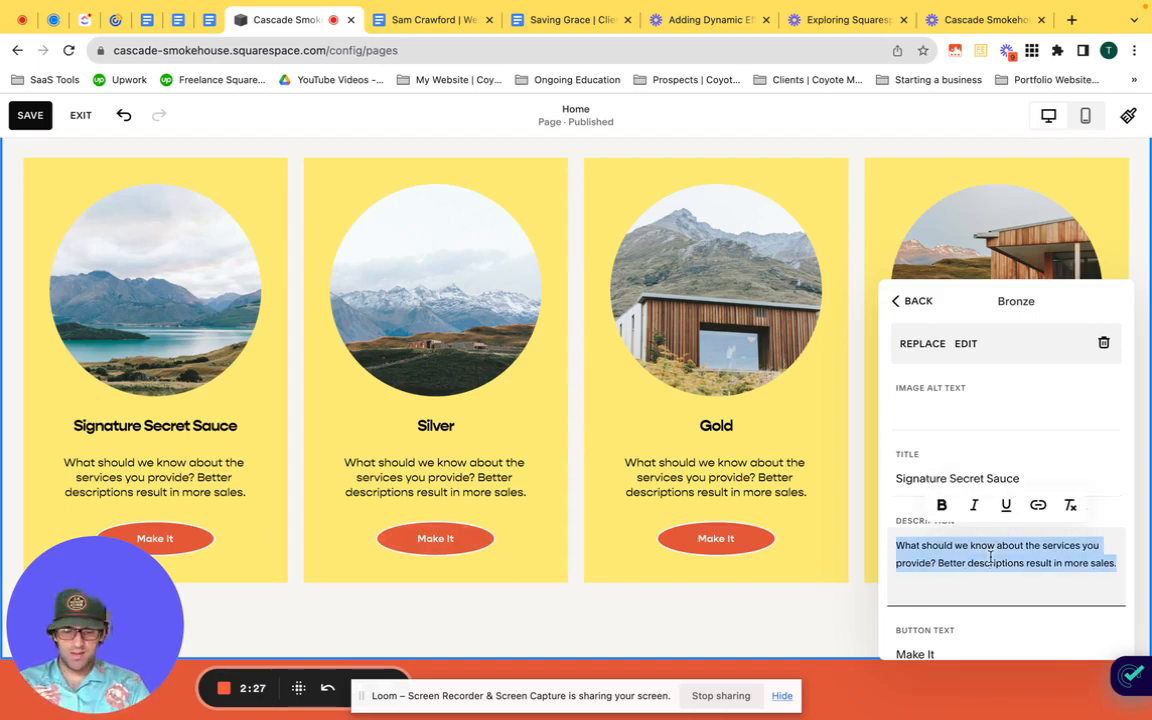
pyautogui.write('$14.99')
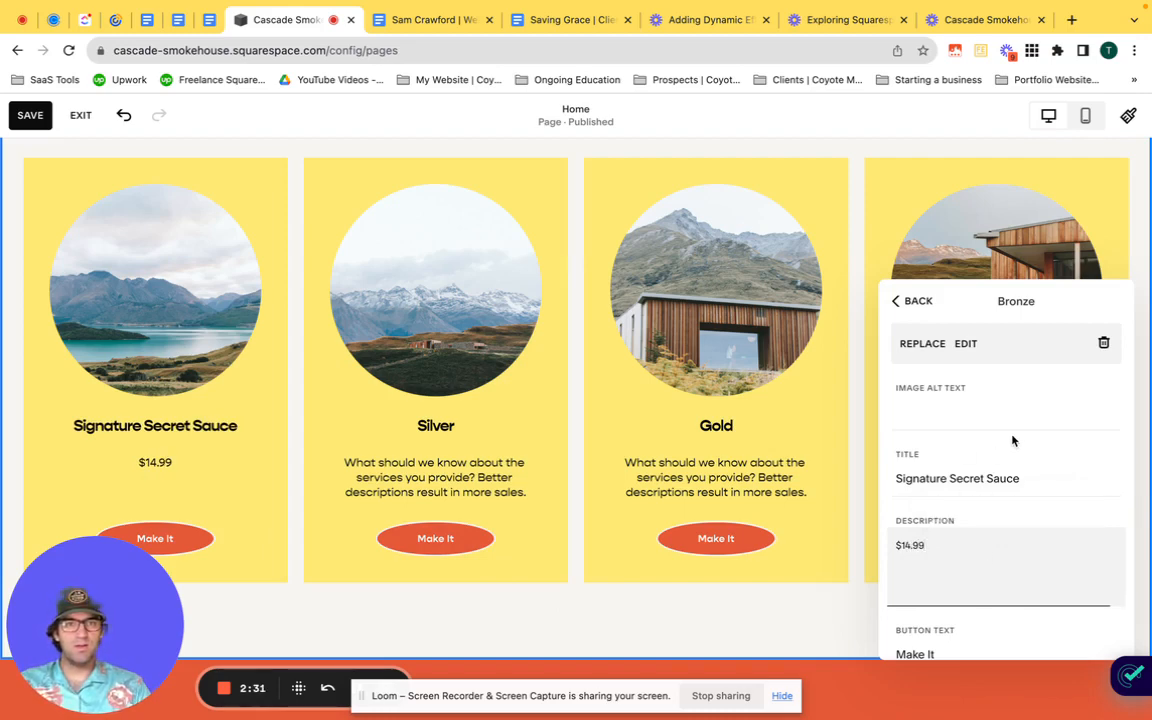
pyautogui.scroll(-2, 1013, 440)
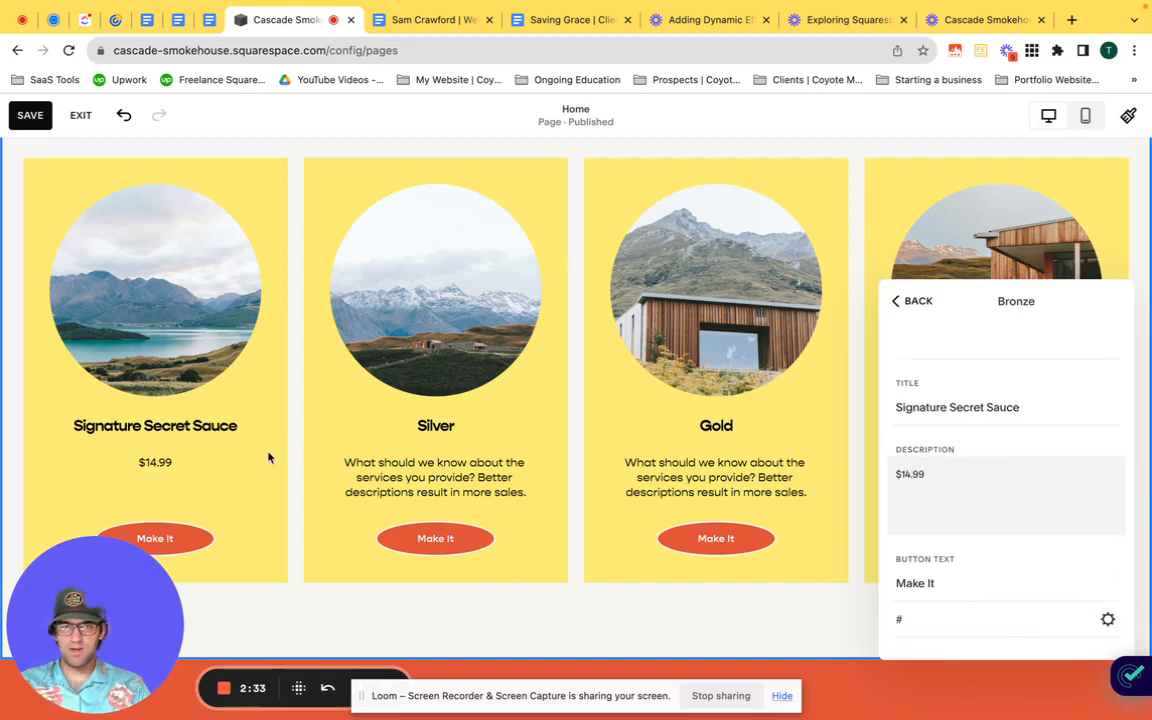
pyautogui.scroll(-1, 998, 544)
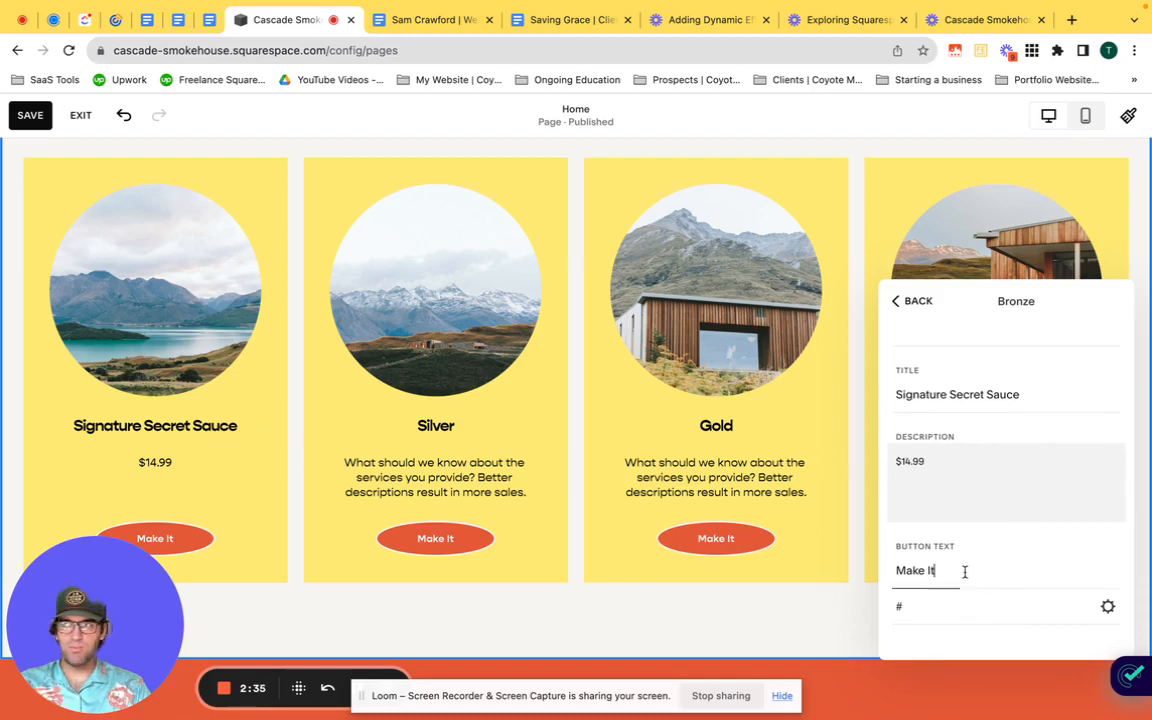
pyautogui.tripleClick(965, 571)
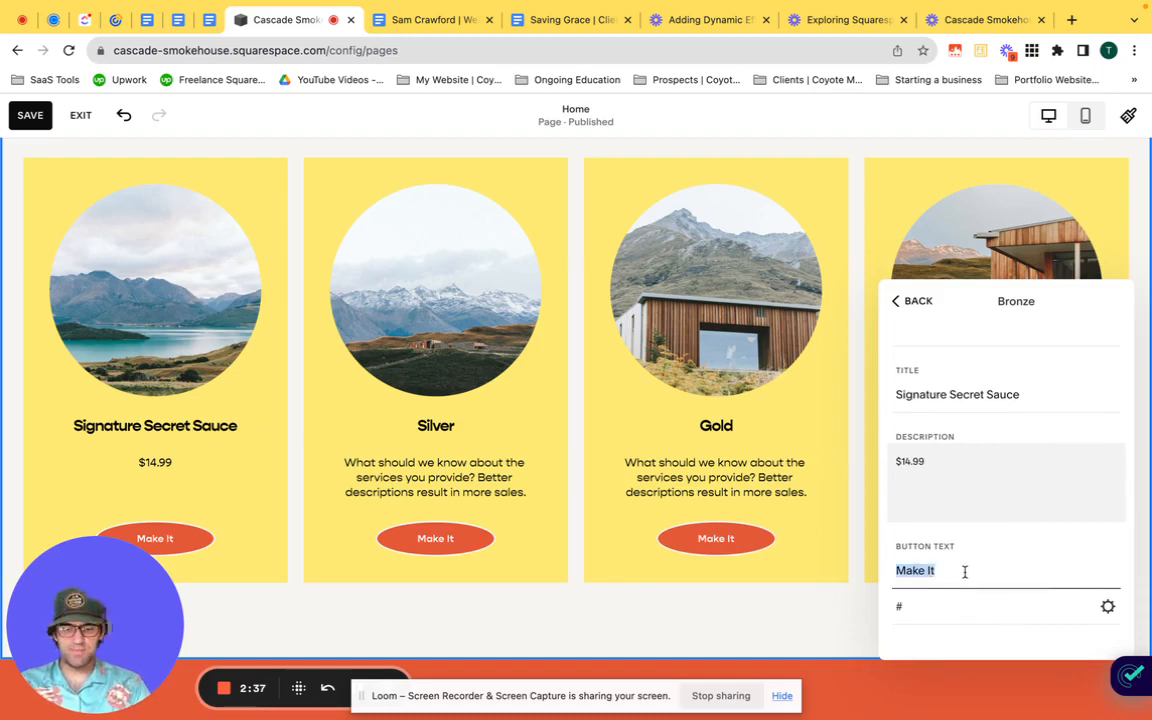
pyautogui.write('Shop T/h')
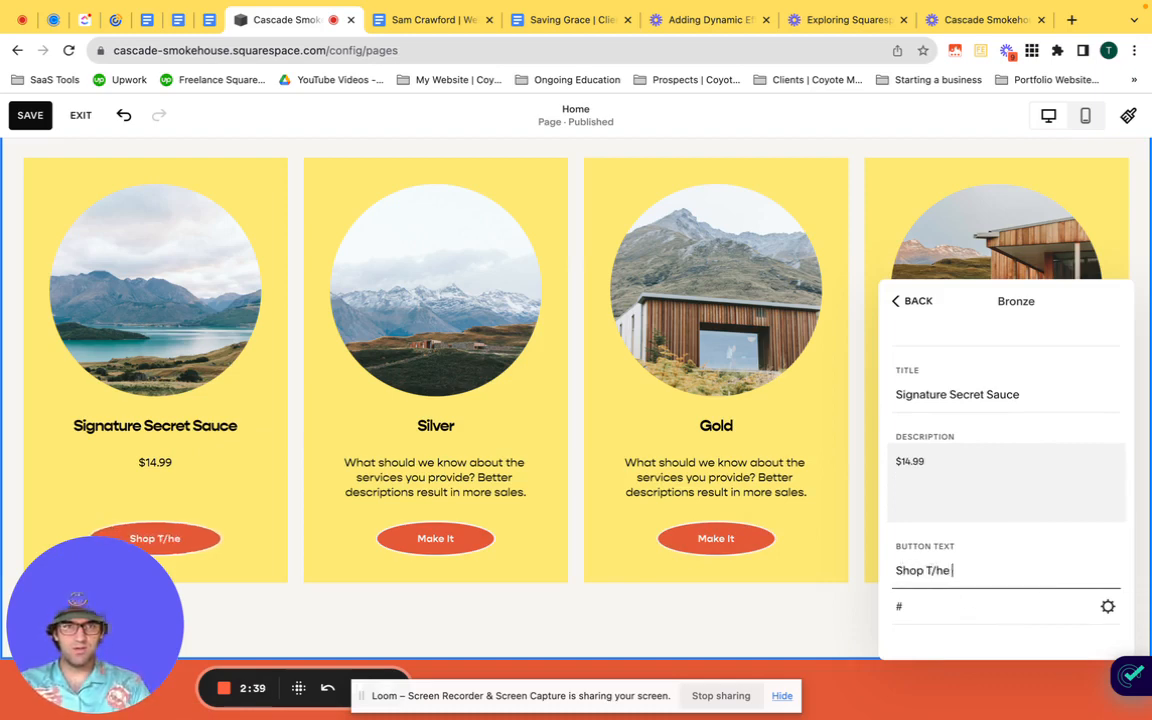
pyautogui.press('BackSpace')
pyautogui.write('he S')
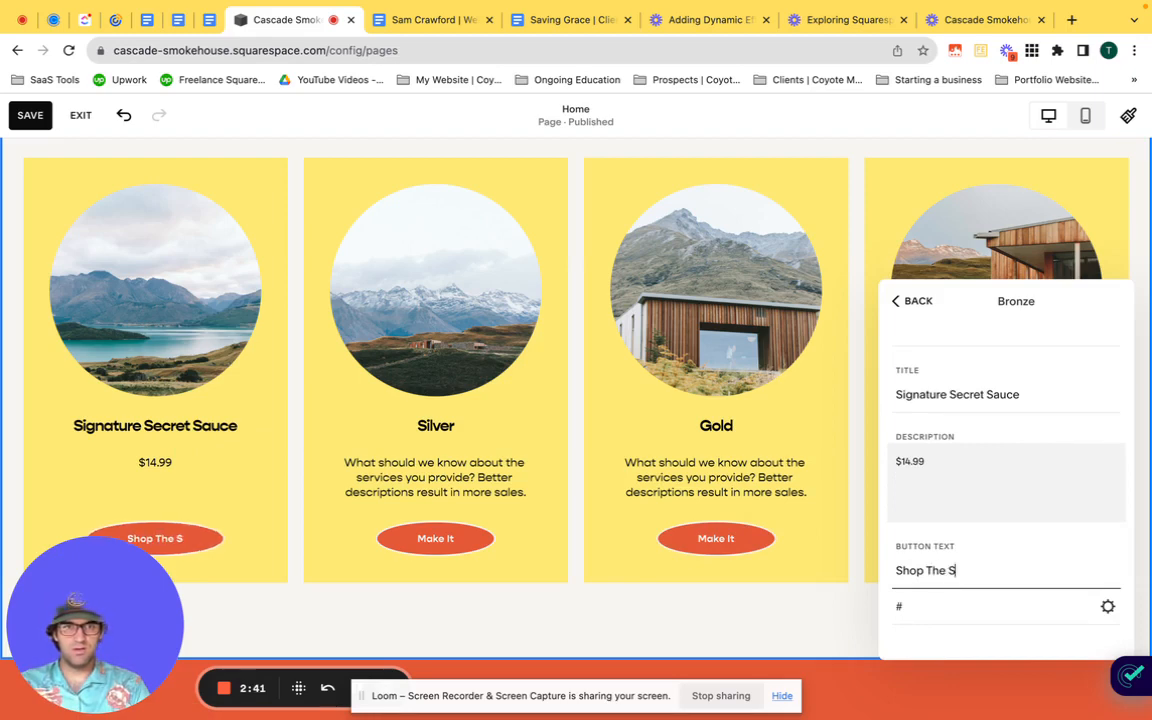
pyautogui.write('auce!')
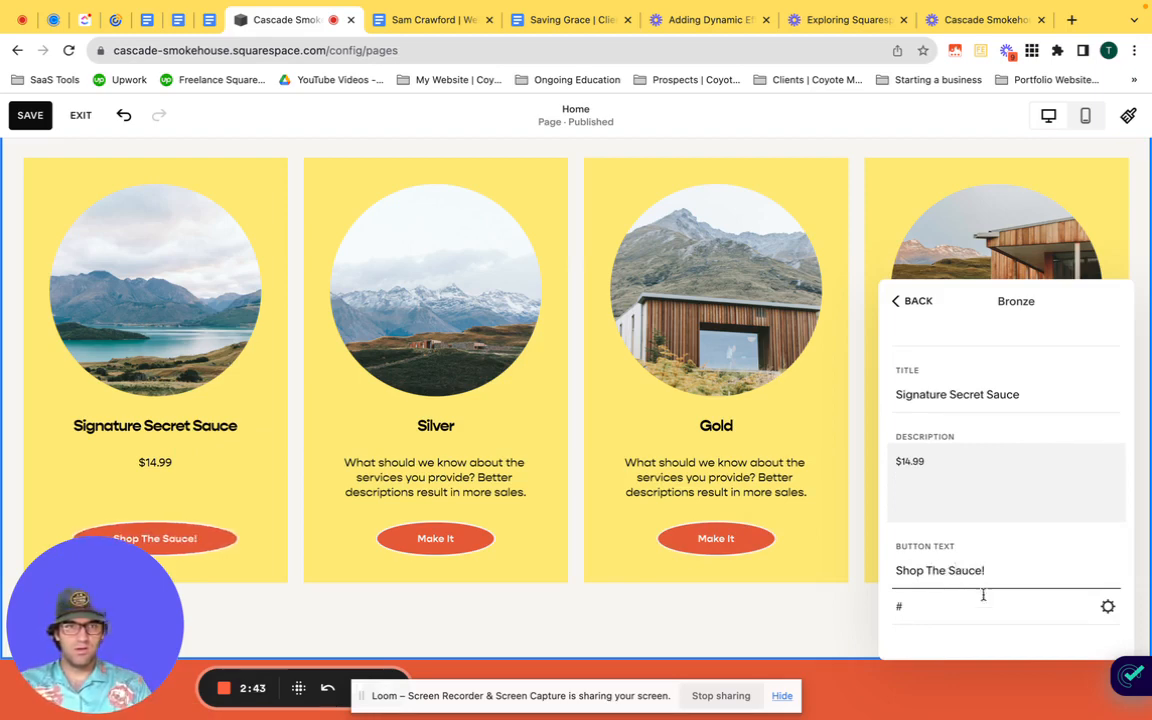
# Step: Link the item's "Shop The Sauce!" button to the /shop page filtered by the Sauce tag and save the link
pyautogui.tripleClick(926, 612)
pyautogui.press('BackSpace')
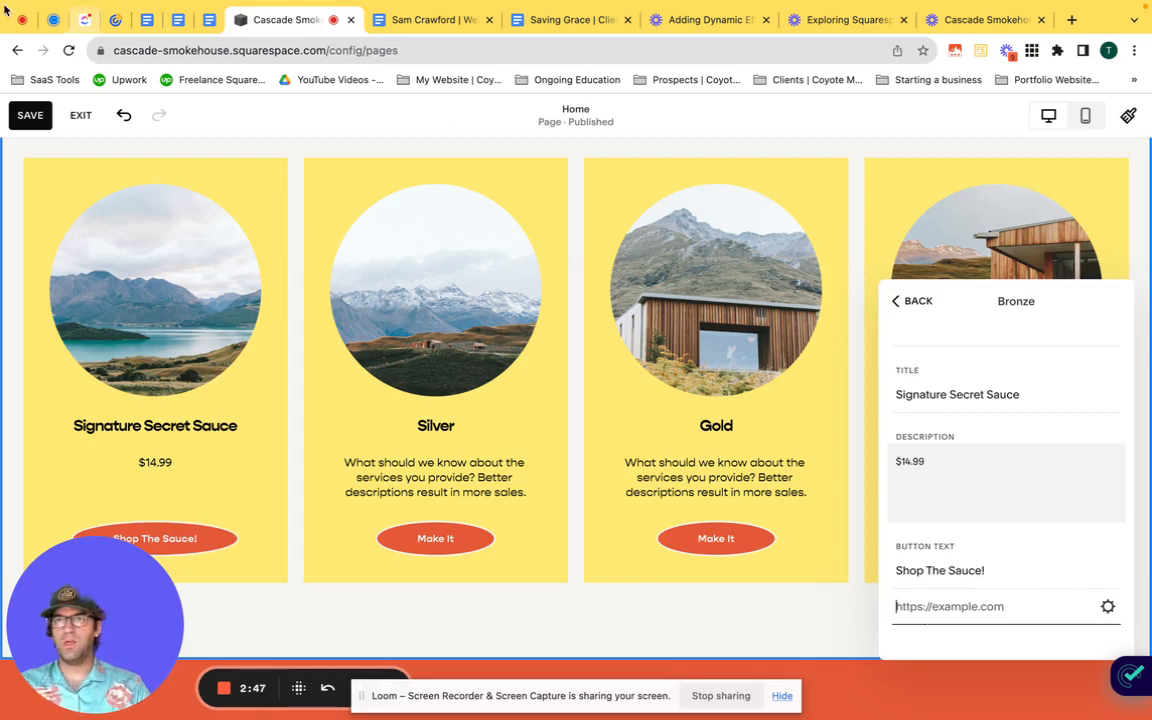
pyautogui.click(1108, 606)
pyautogui.click(257, 345)
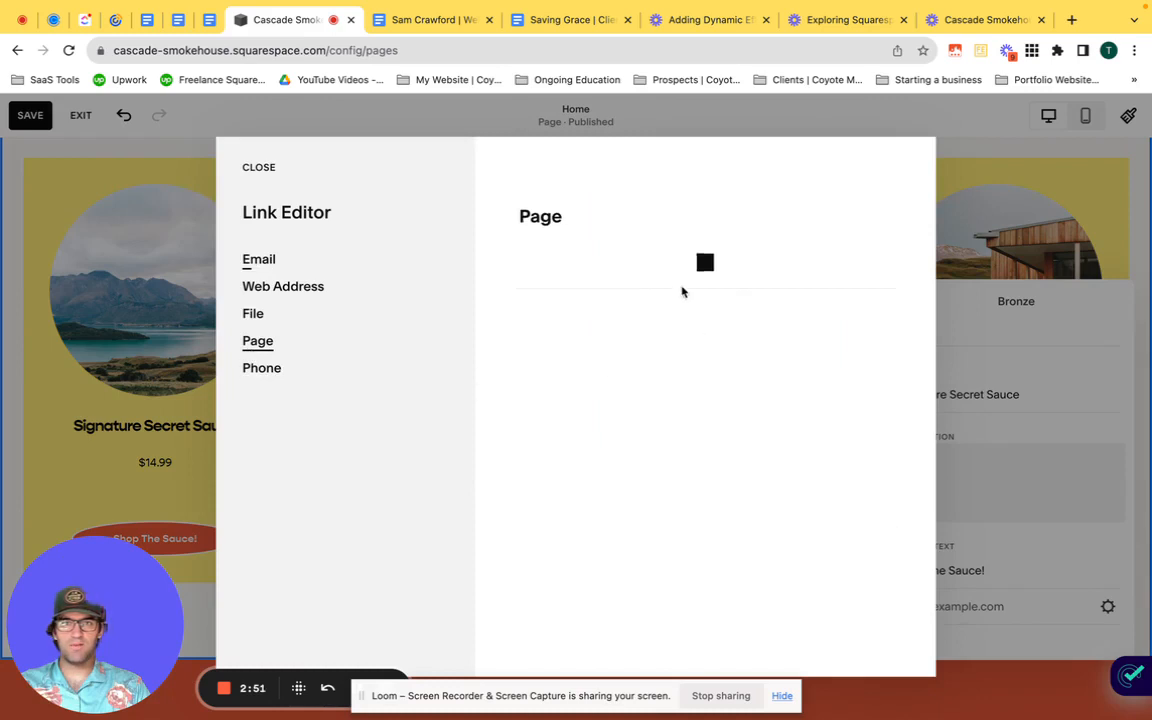
pyautogui.click(643, 284)
pyautogui.click(631, 336)
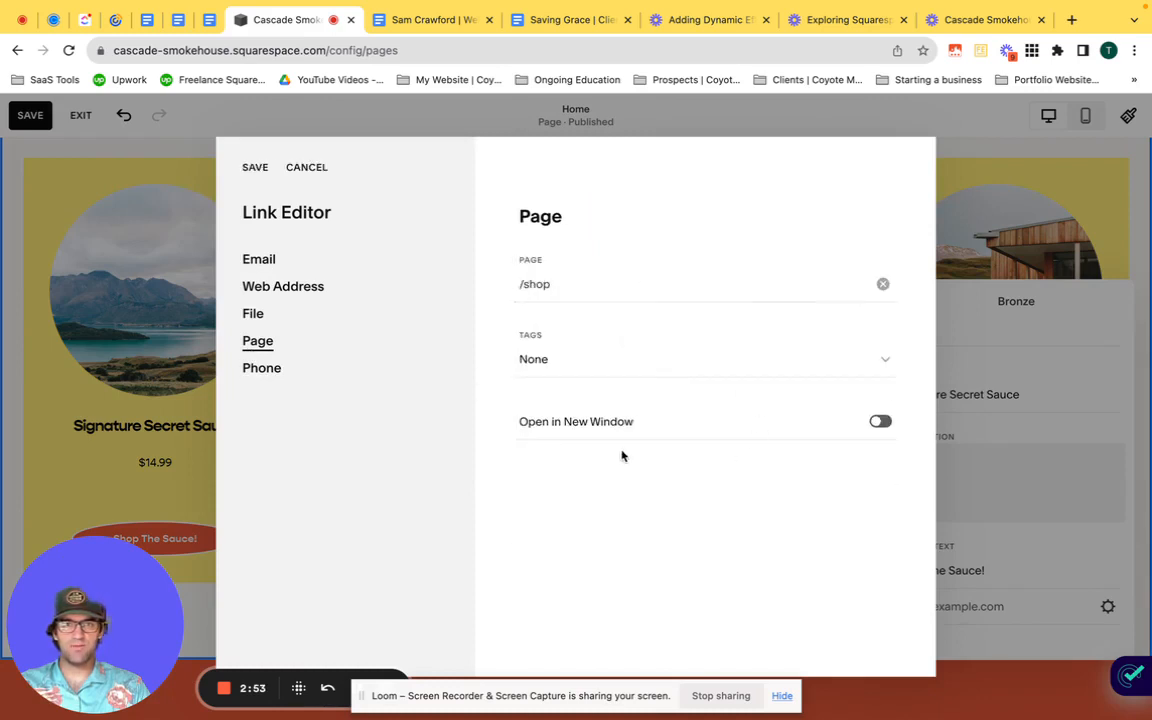
pyautogui.click(666, 367)
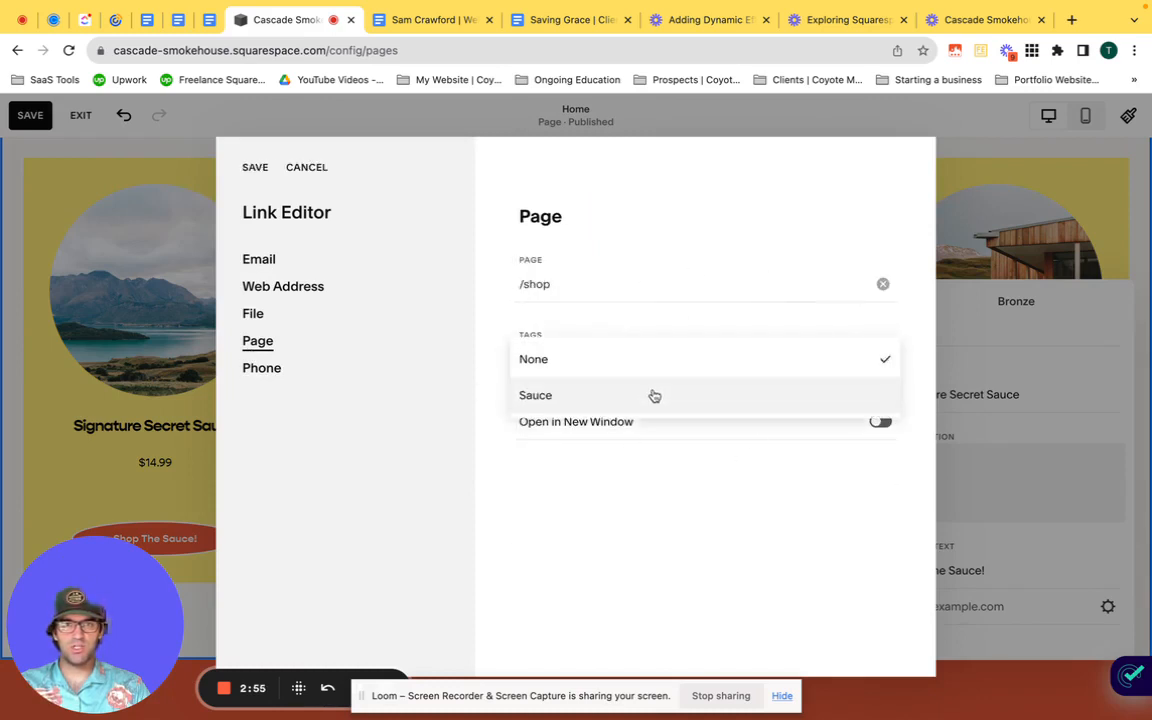
pyautogui.click(650, 396)
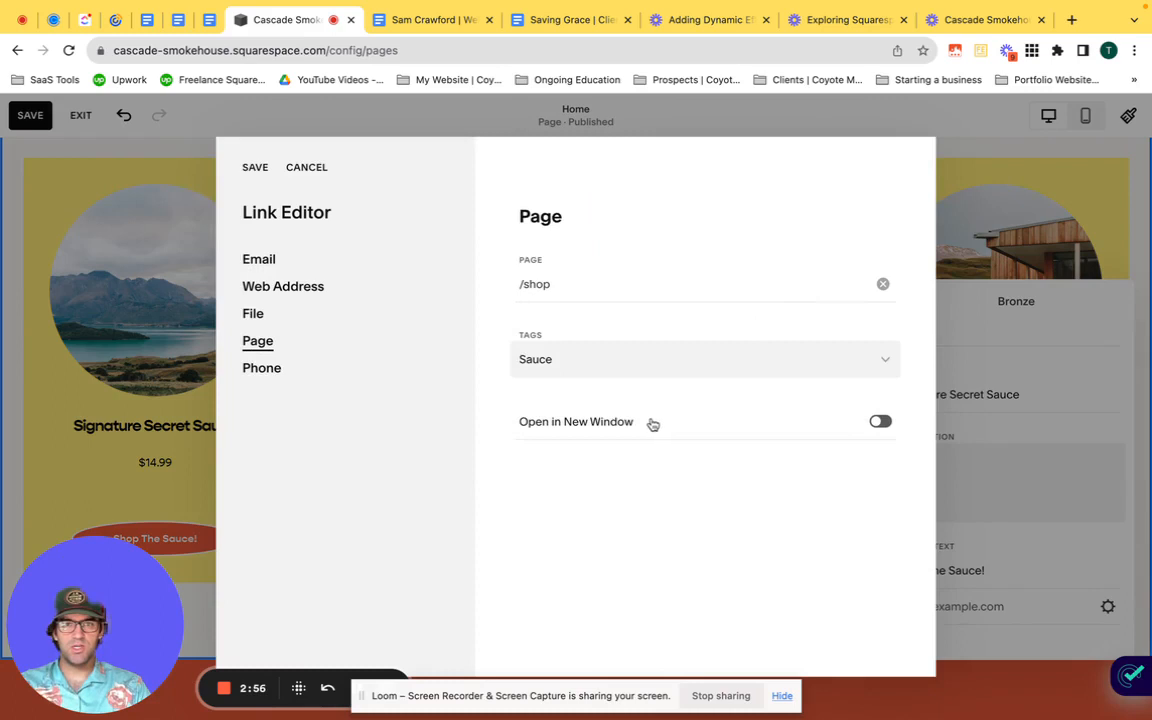
pyautogui.click(253, 168)
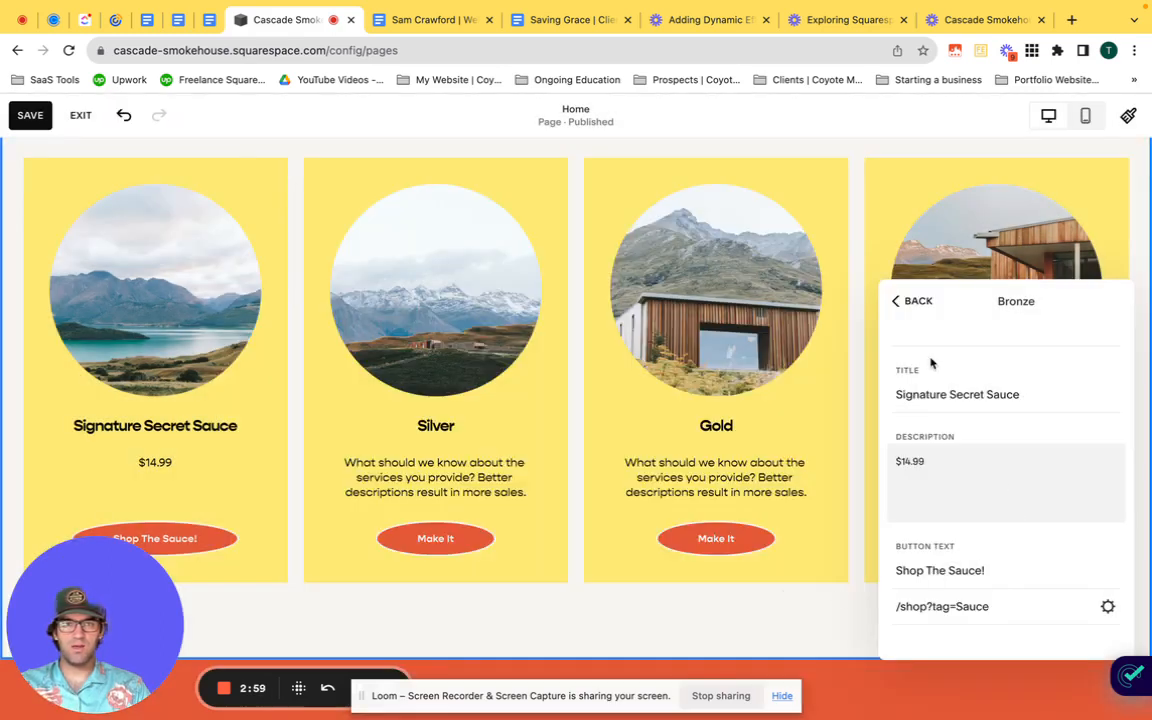
pyautogui.click(906, 302)
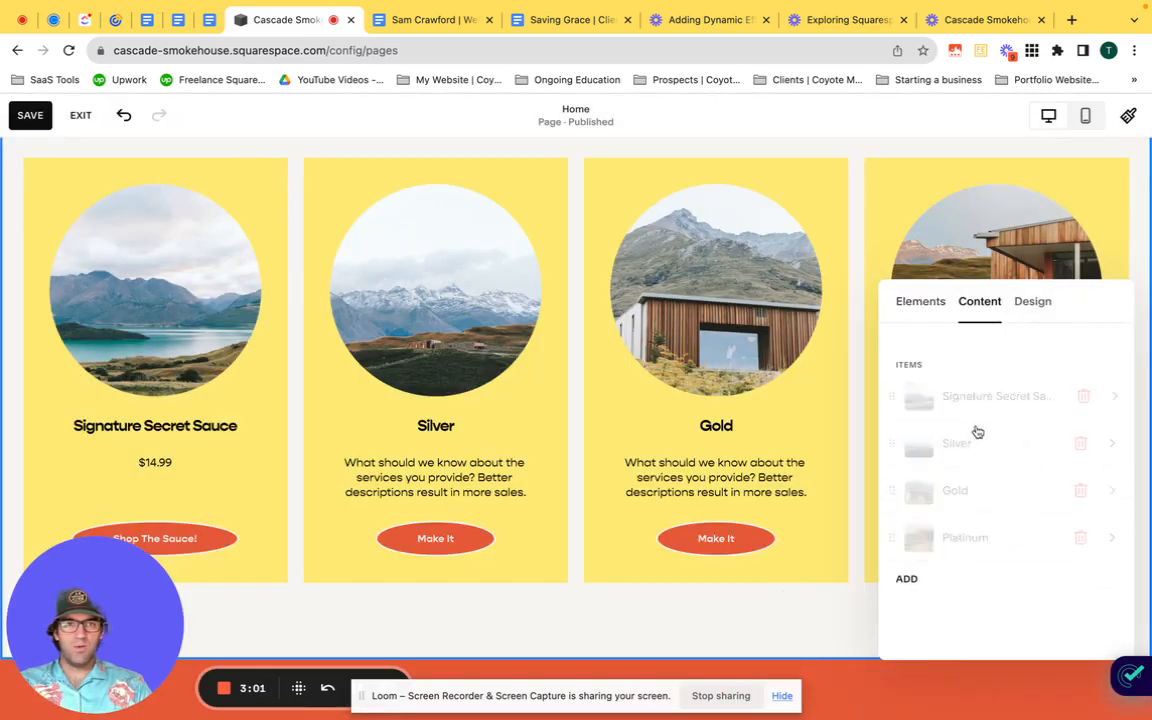
pyautogui.click(919, 400)
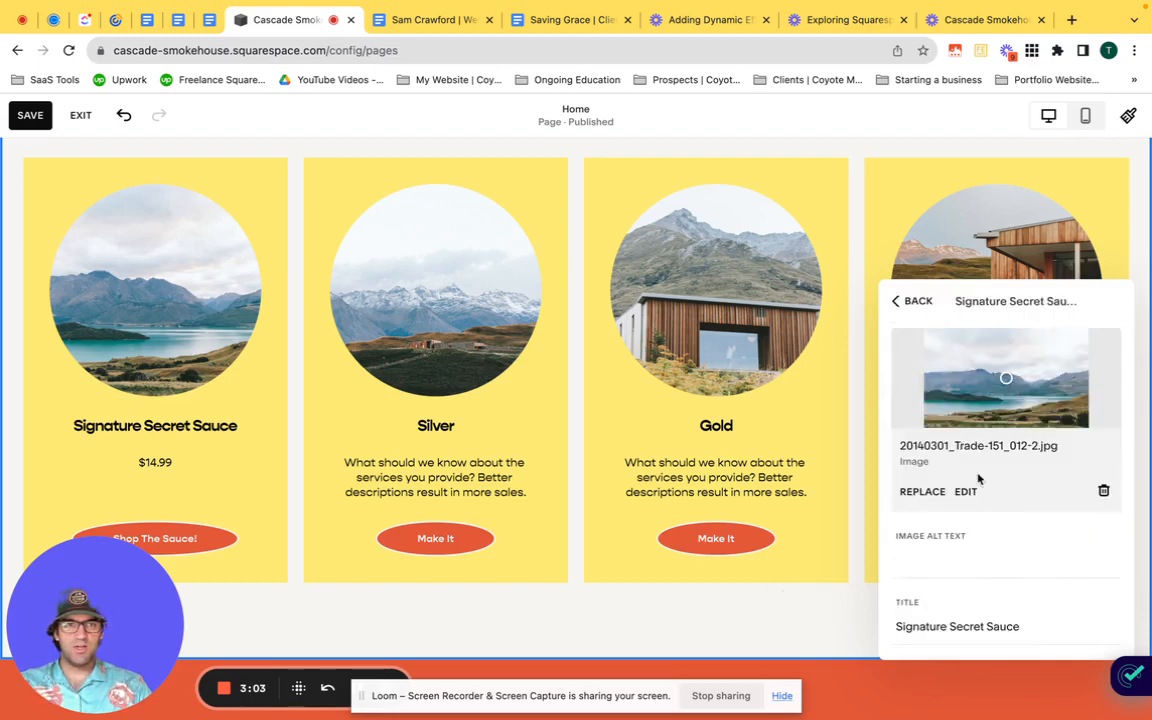
pyautogui.click(918, 493)
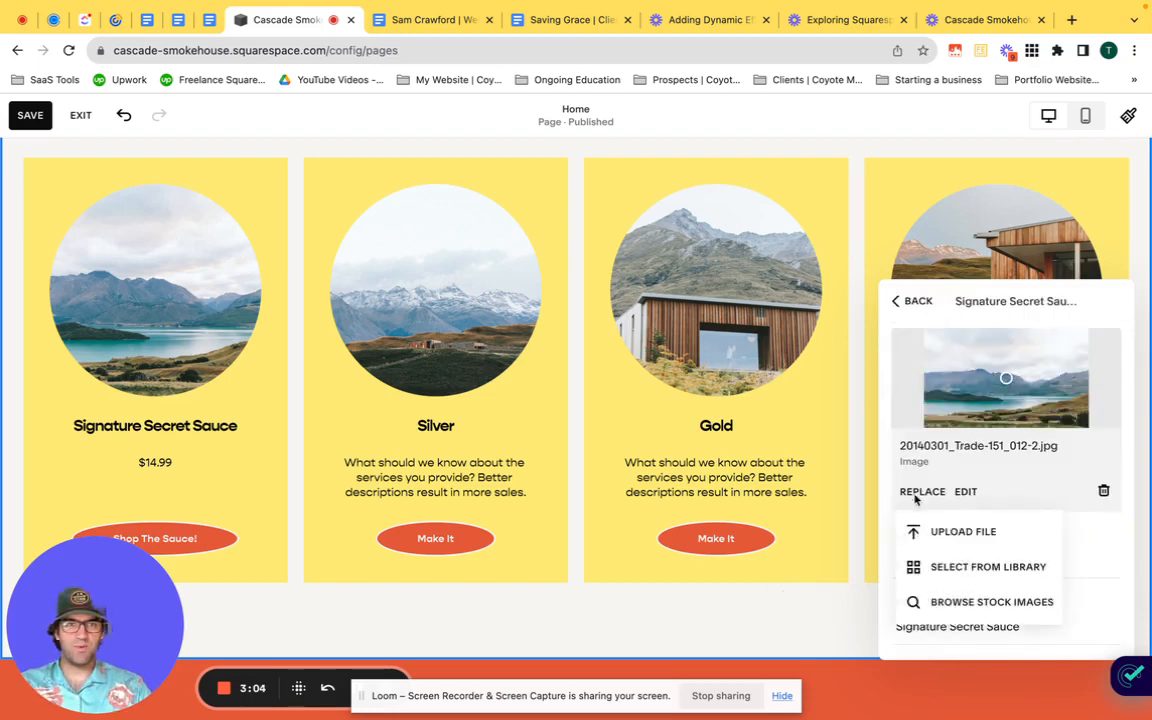
pyautogui.click(948, 532)
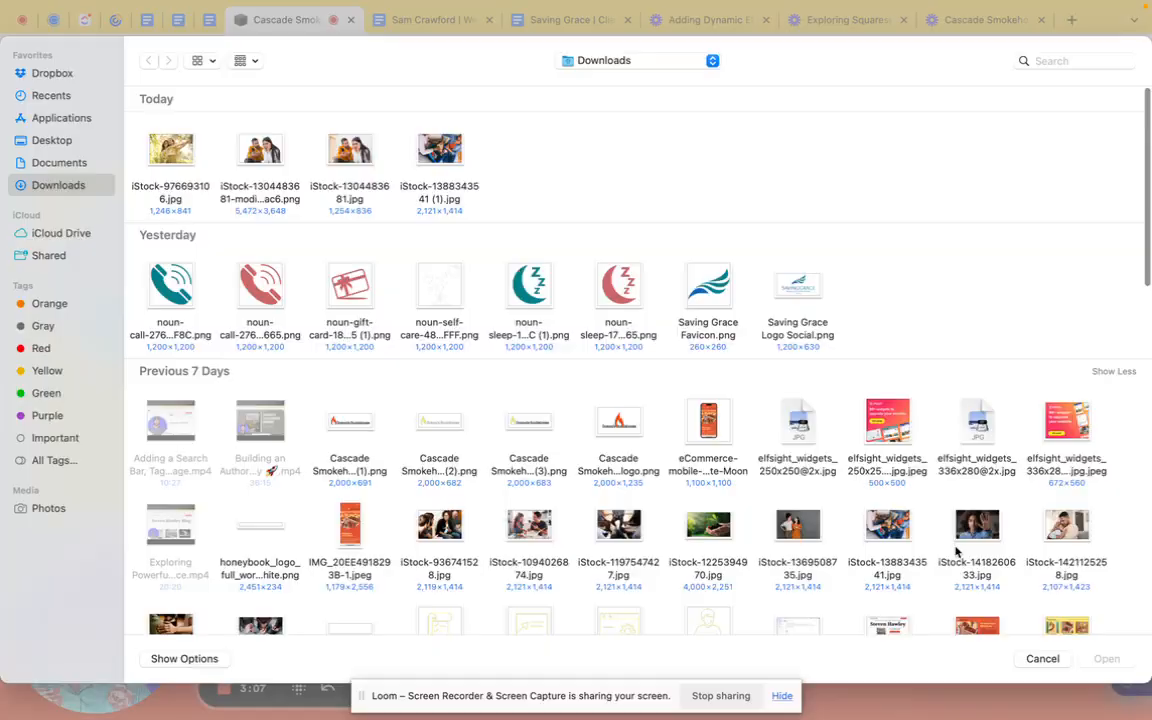
pyautogui.click(1042, 659)
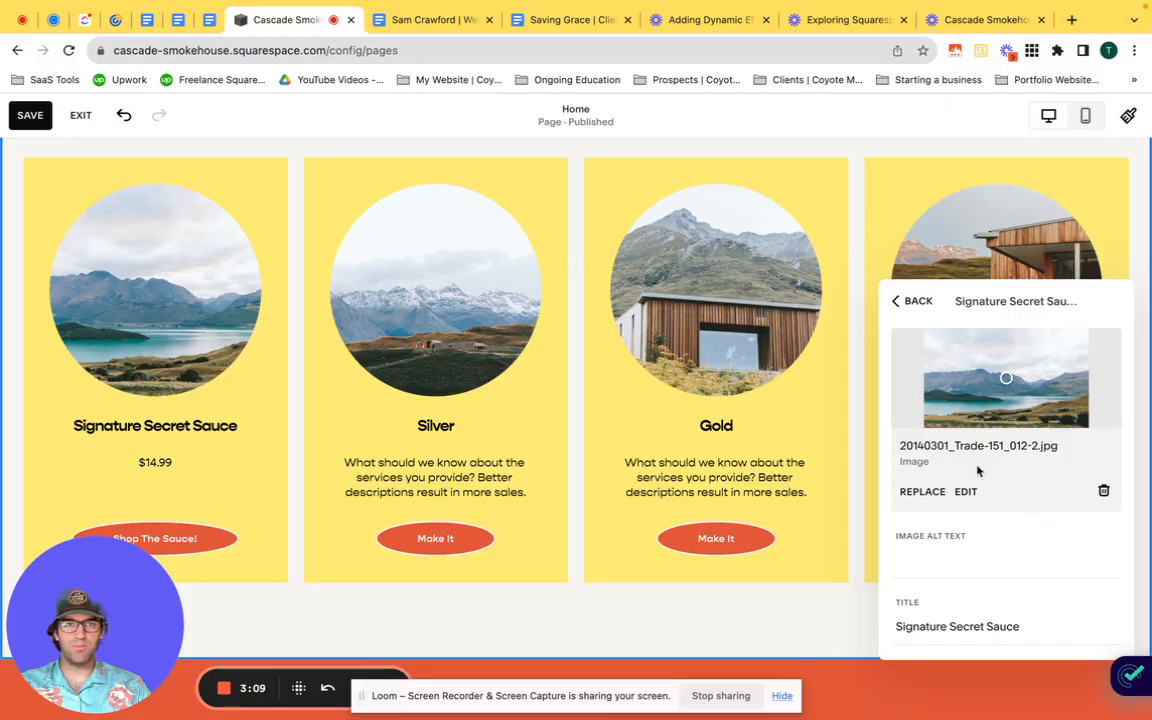
# Step: Replace the Signature Secret Sauce item's image with the charred ribs photo from the image library and return to the items list
pyautogui.click(920, 492)
pyautogui.click(955, 566)
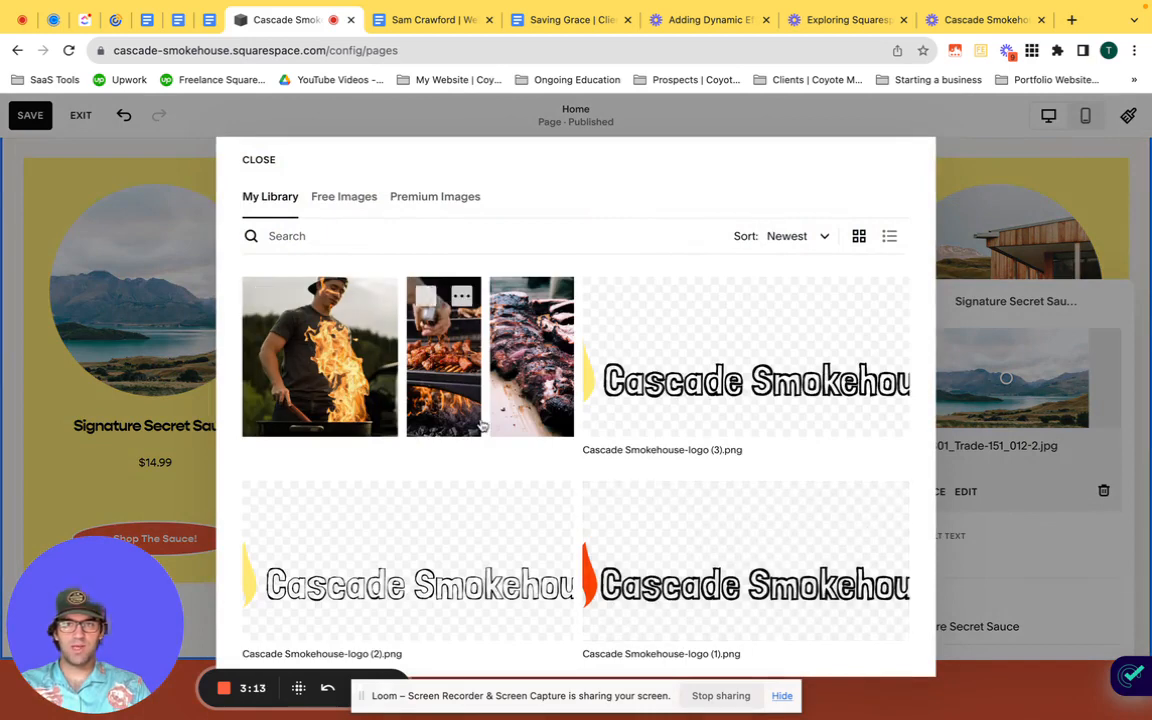
pyautogui.click(511, 340)
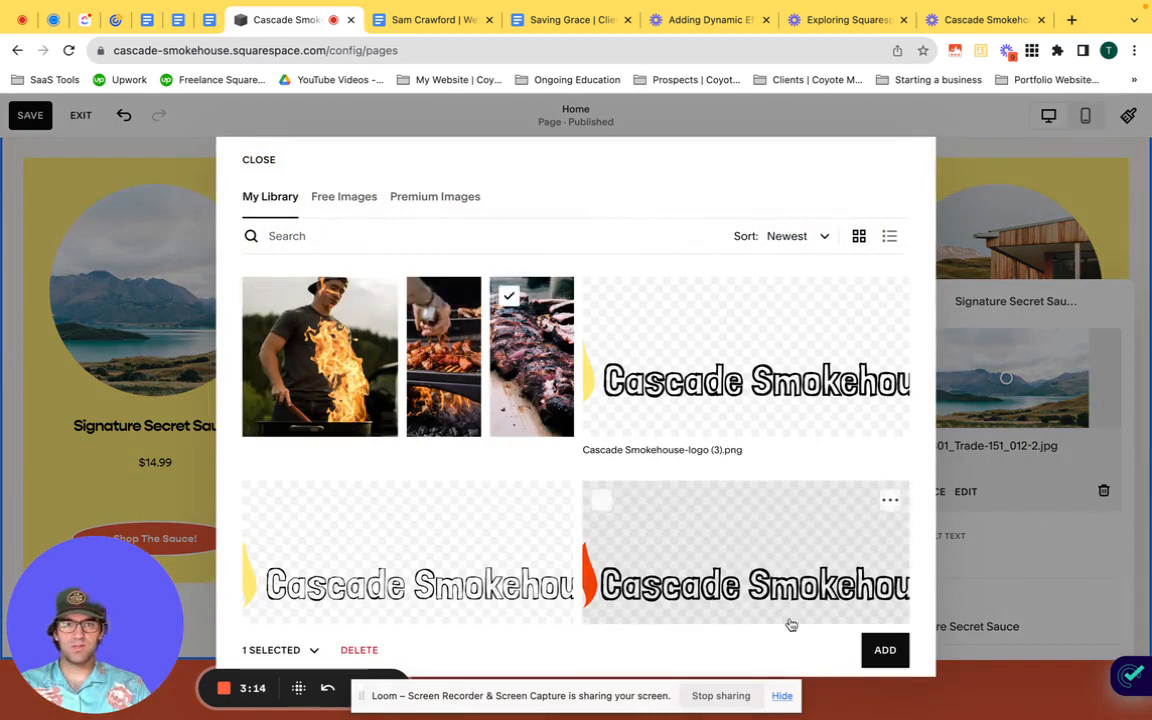
pyautogui.click(882, 650)
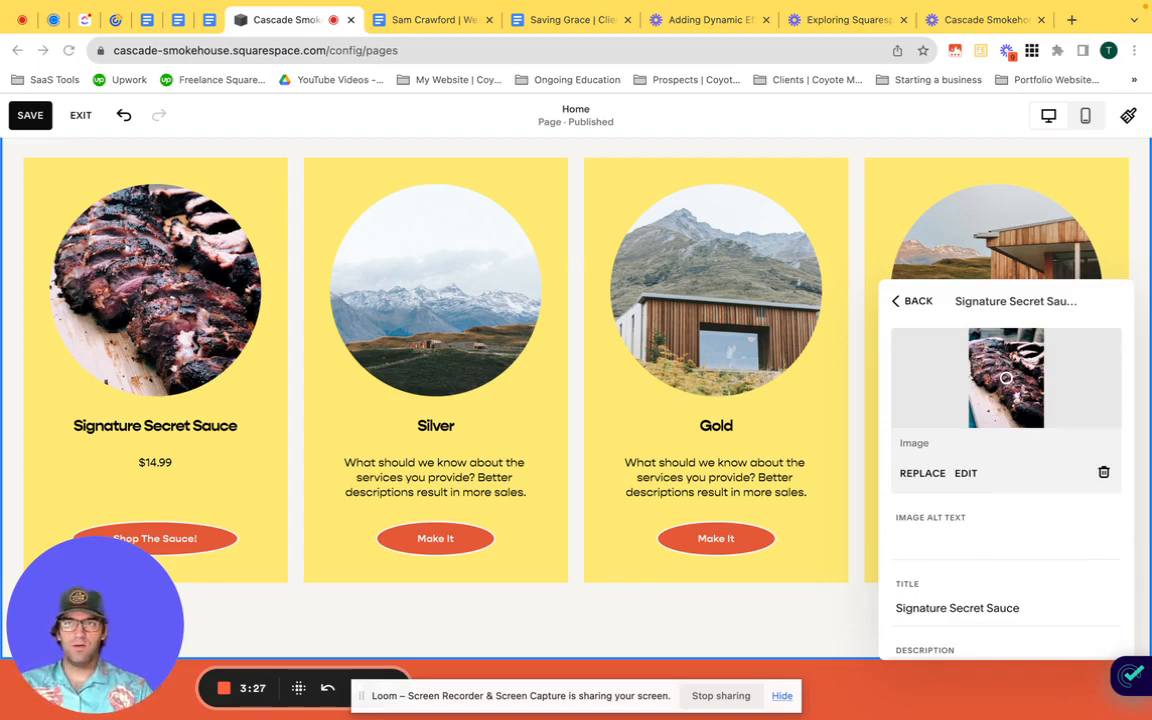
pyautogui.scroll(-3, 1085, 525)
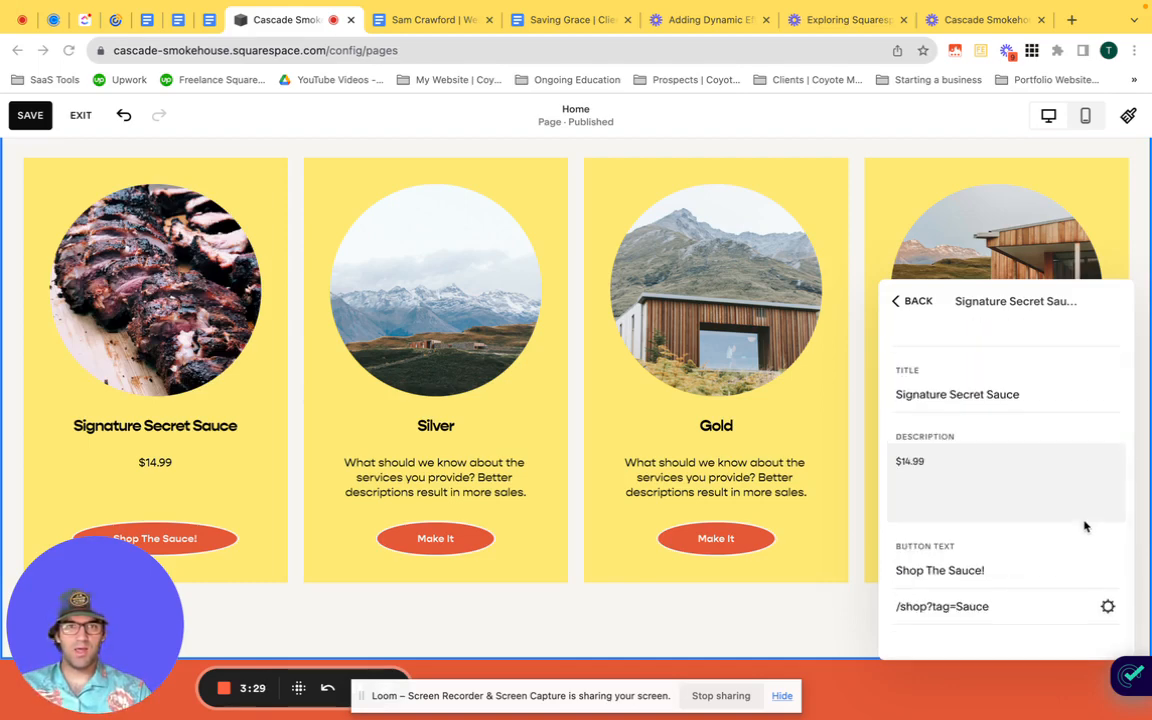
pyautogui.scroll(3, 1085, 525)
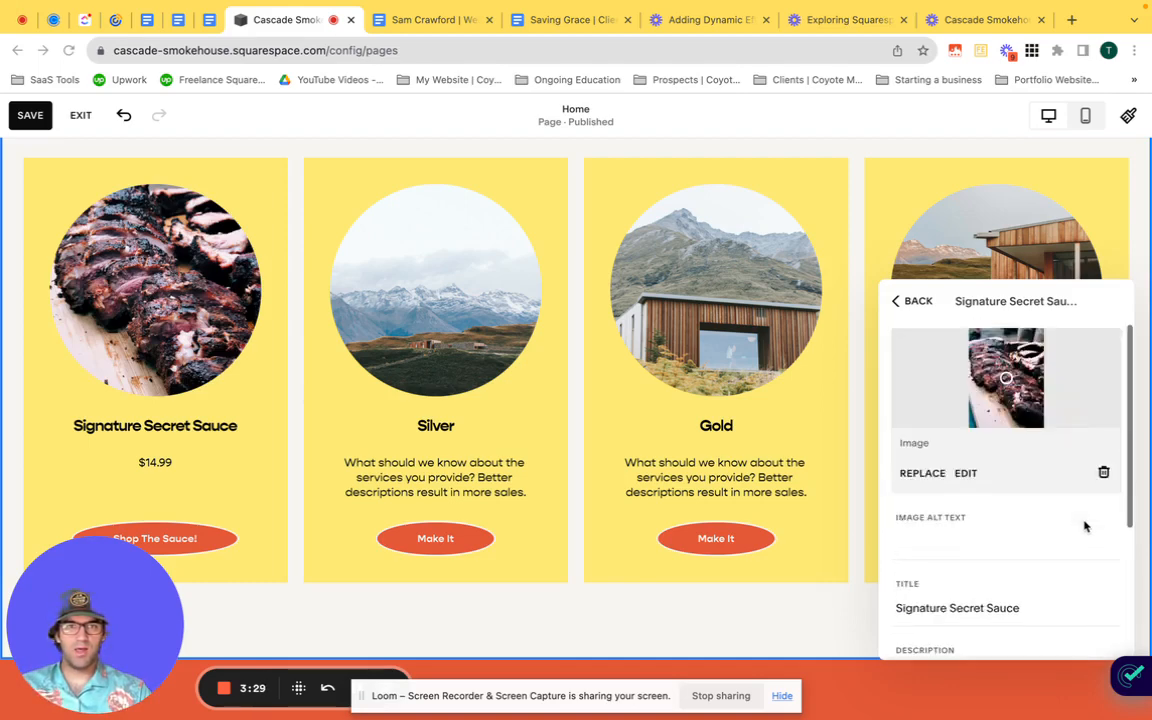
pyautogui.click(913, 302)
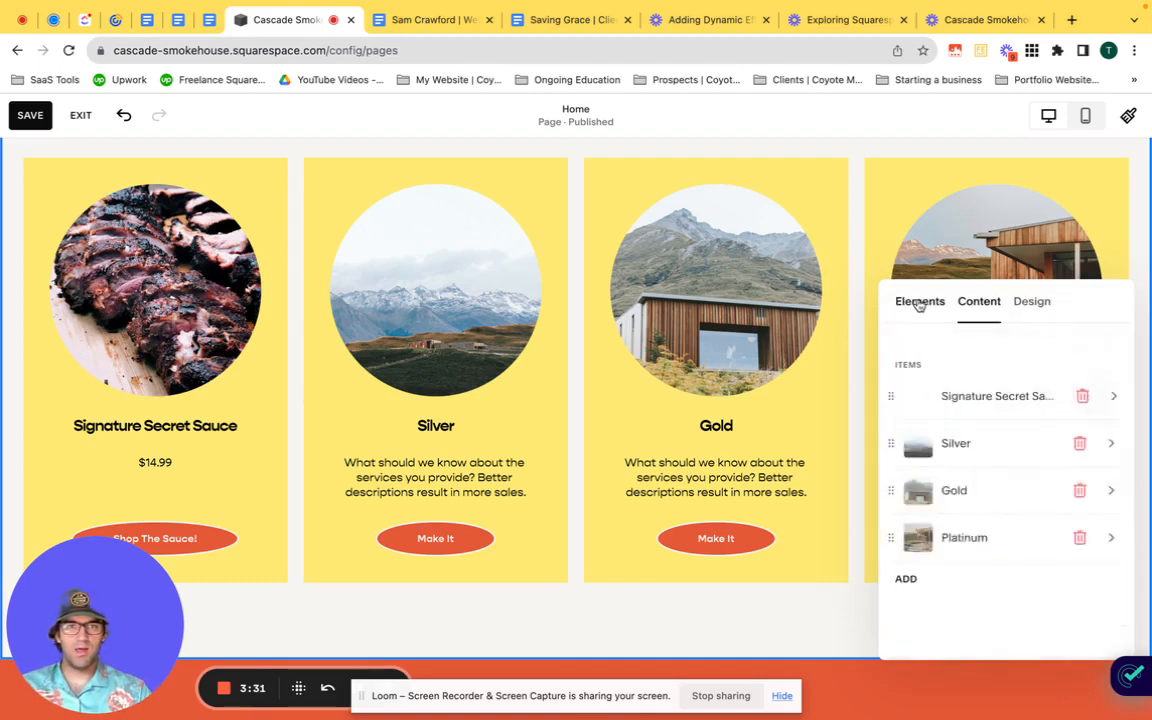
# Step: Change the section's layout from Simple List to Carousel and turn off Show Adjacent Slides
pyautogui.click(1031, 303)
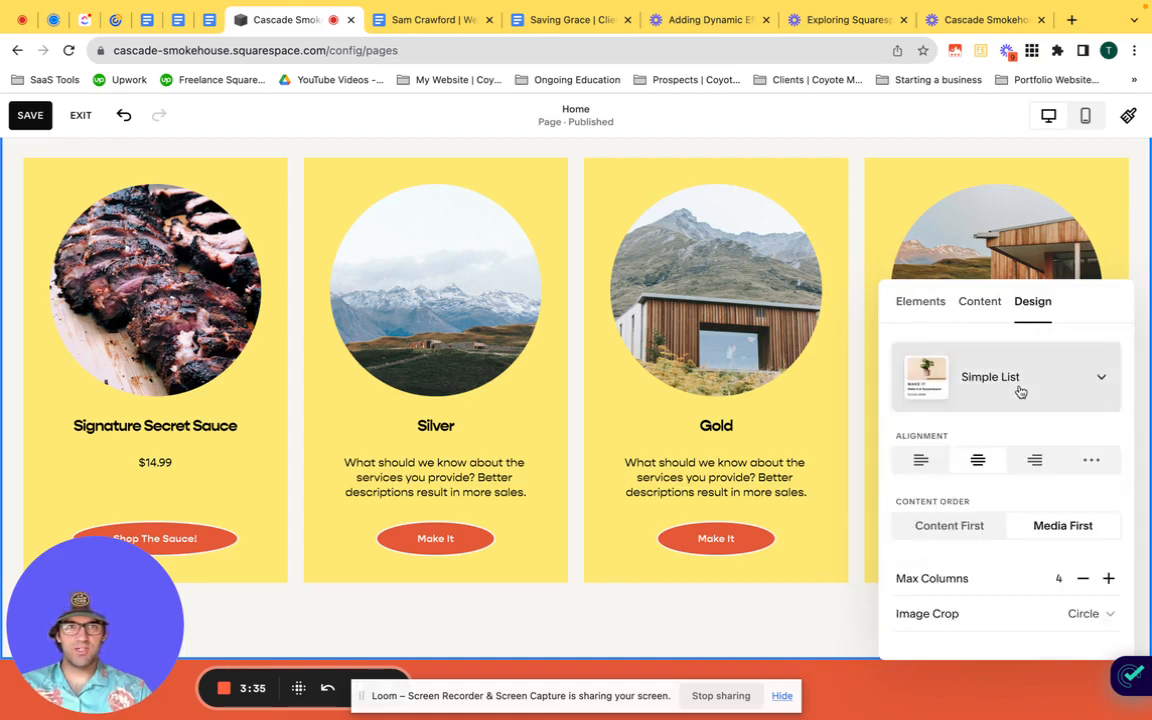
pyautogui.click(1017, 390)
pyautogui.click(1025, 532)
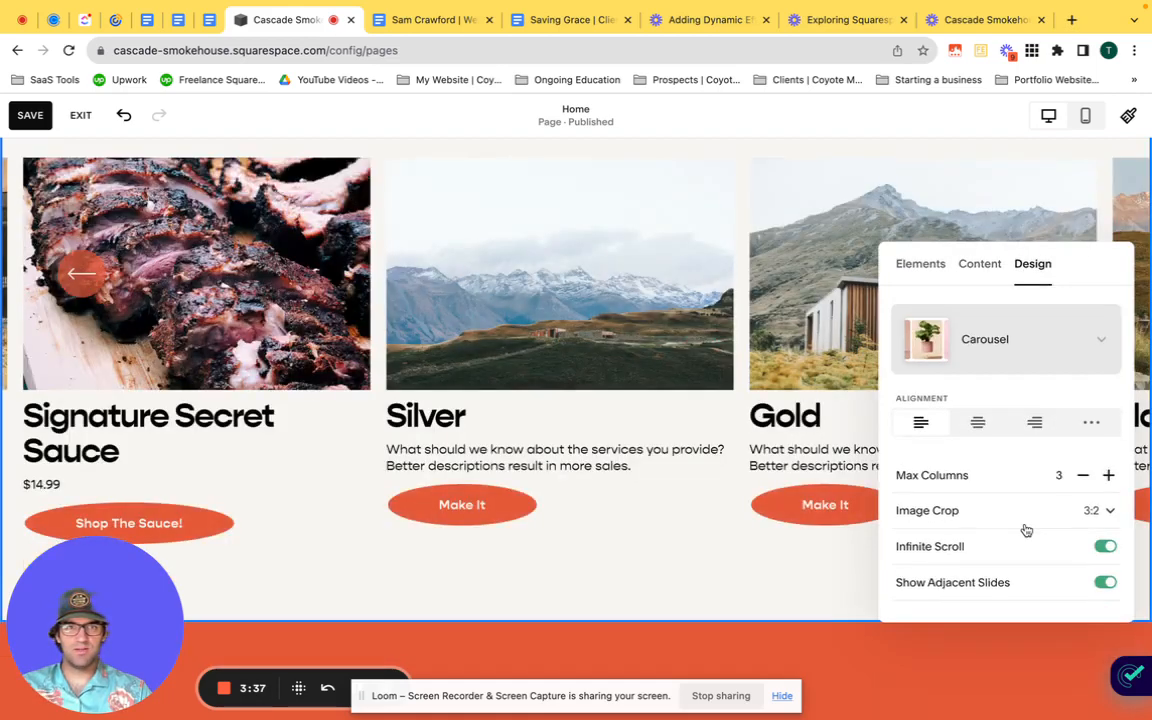
pyautogui.scroll(-1, 968, 403)
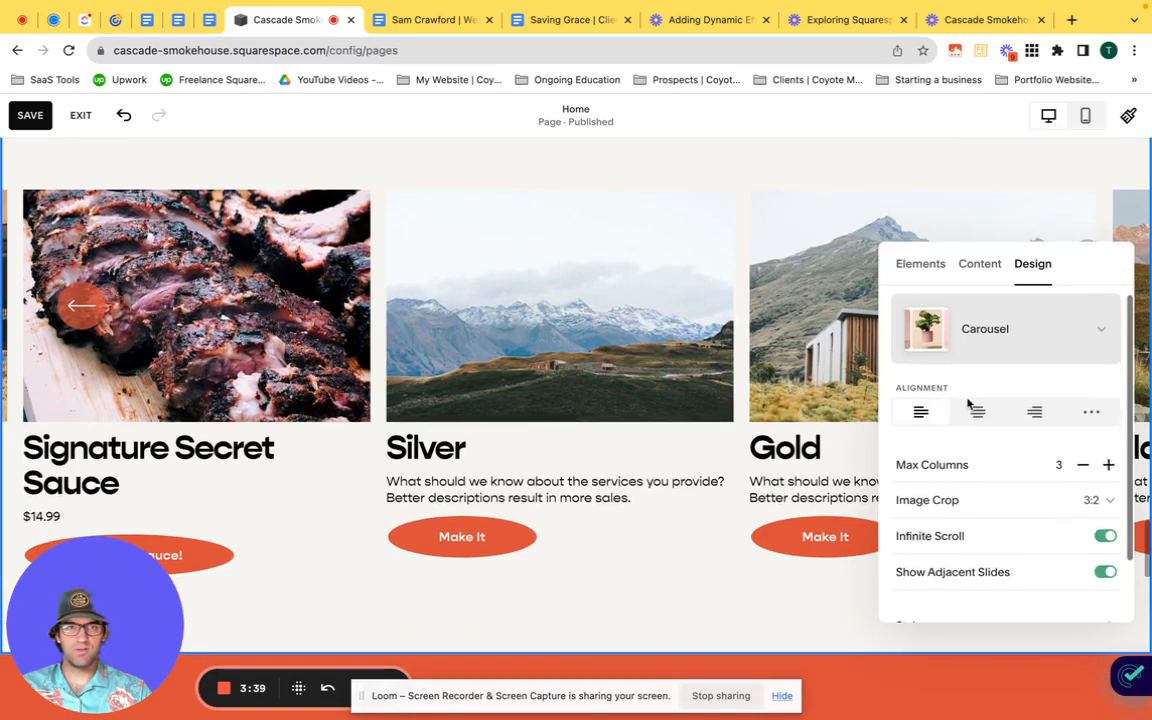
pyautogui.scroll(-3, 967, 403)
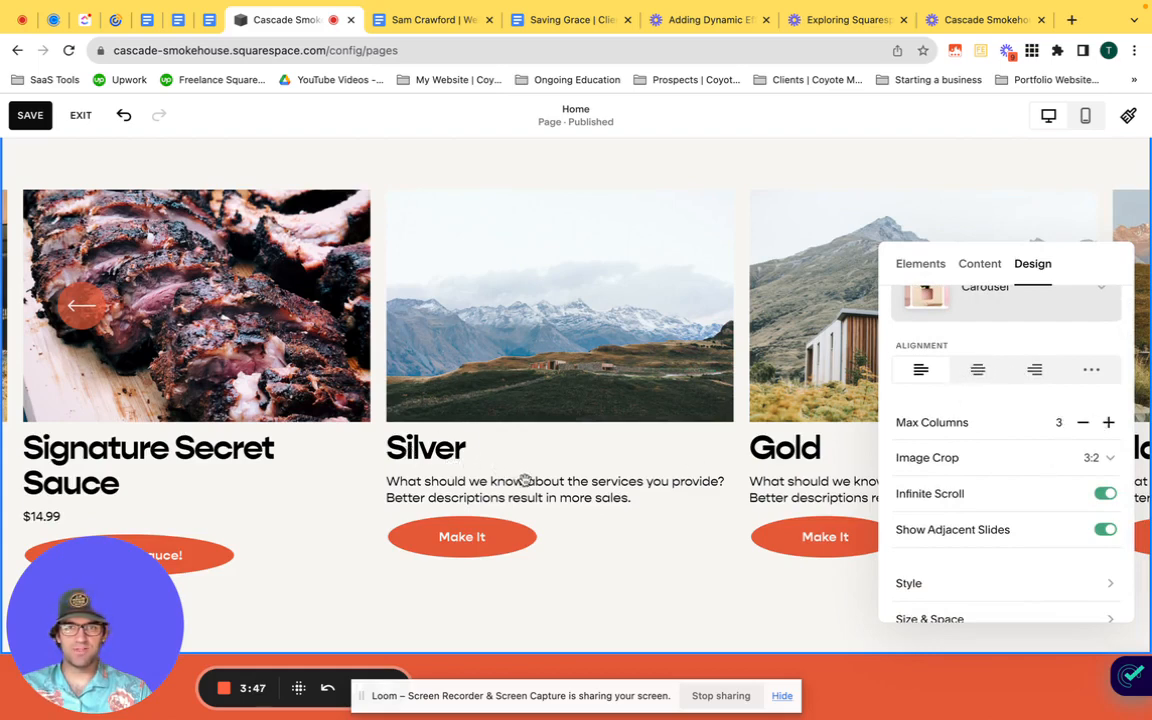
pyautogui.scroll(-1, 1061, 496)
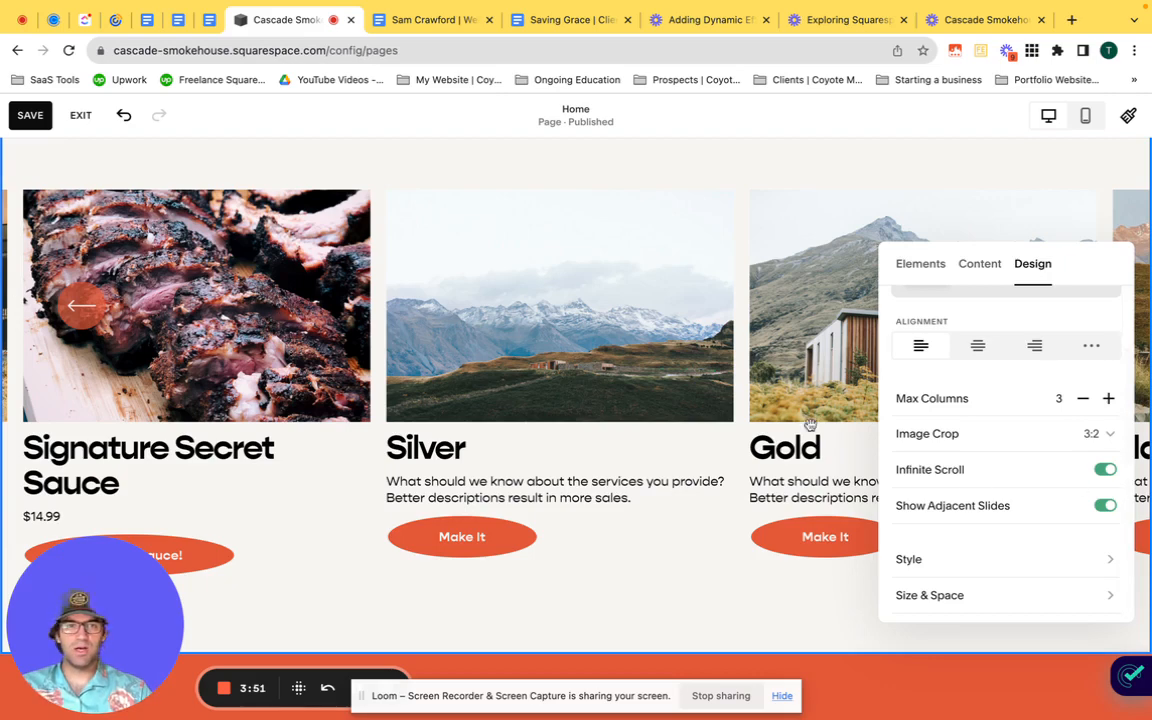
pyautogui.click(1097, 505)
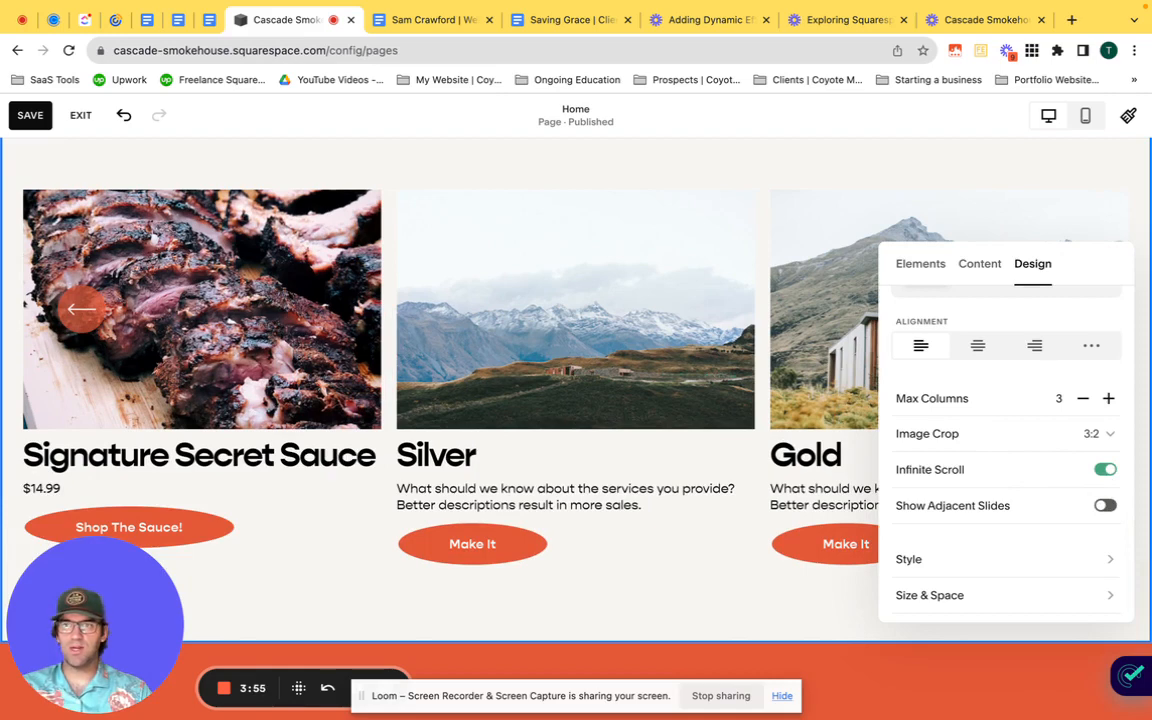
# Step: Set the carousel's Item Button text size to 1.2rem and try the Card background on the items
pyautogui.click(1017, 560)
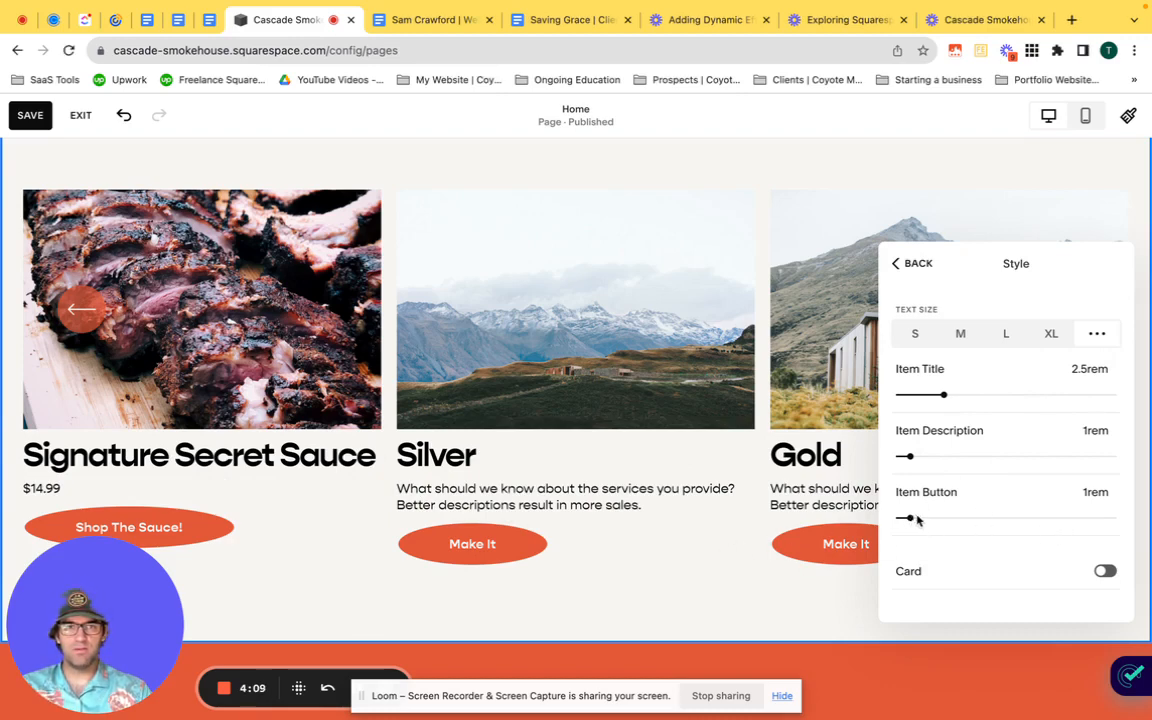
pyautogui.moveTo(909, 517); pyautogui.dragTo(913, 517)
pyautogui.scroll(-1, 1005, 535)
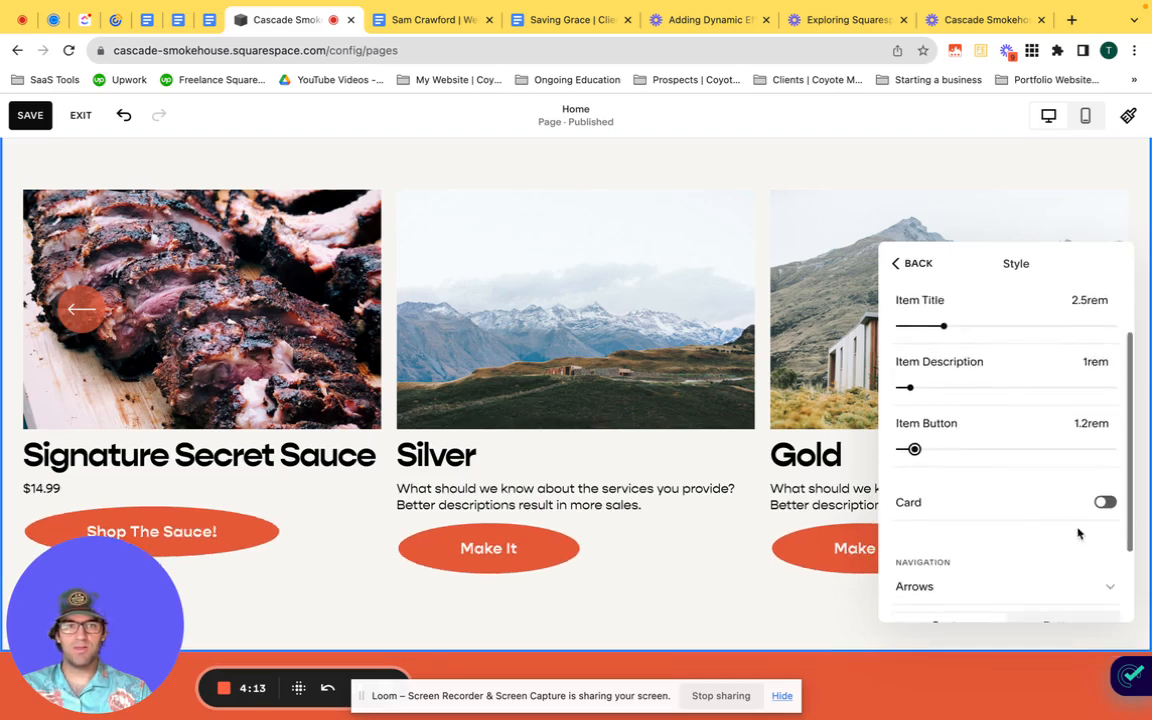
pyautogui.click(1106, 502)
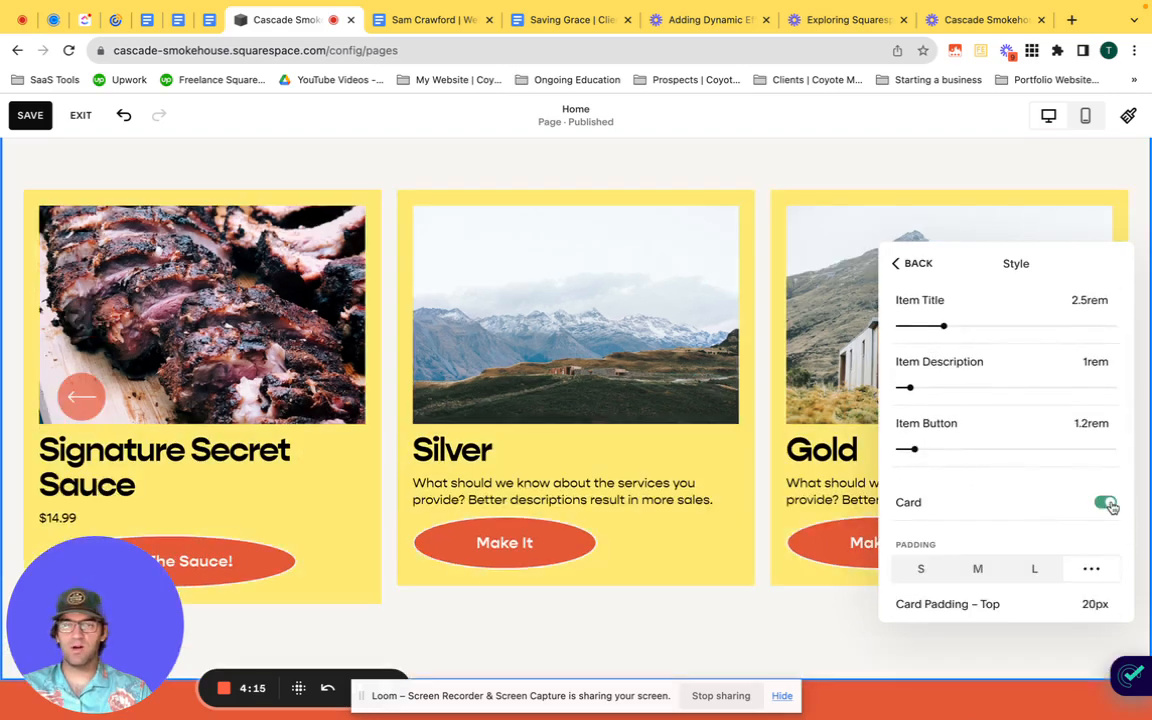
pyautogui.click(1105, 504)
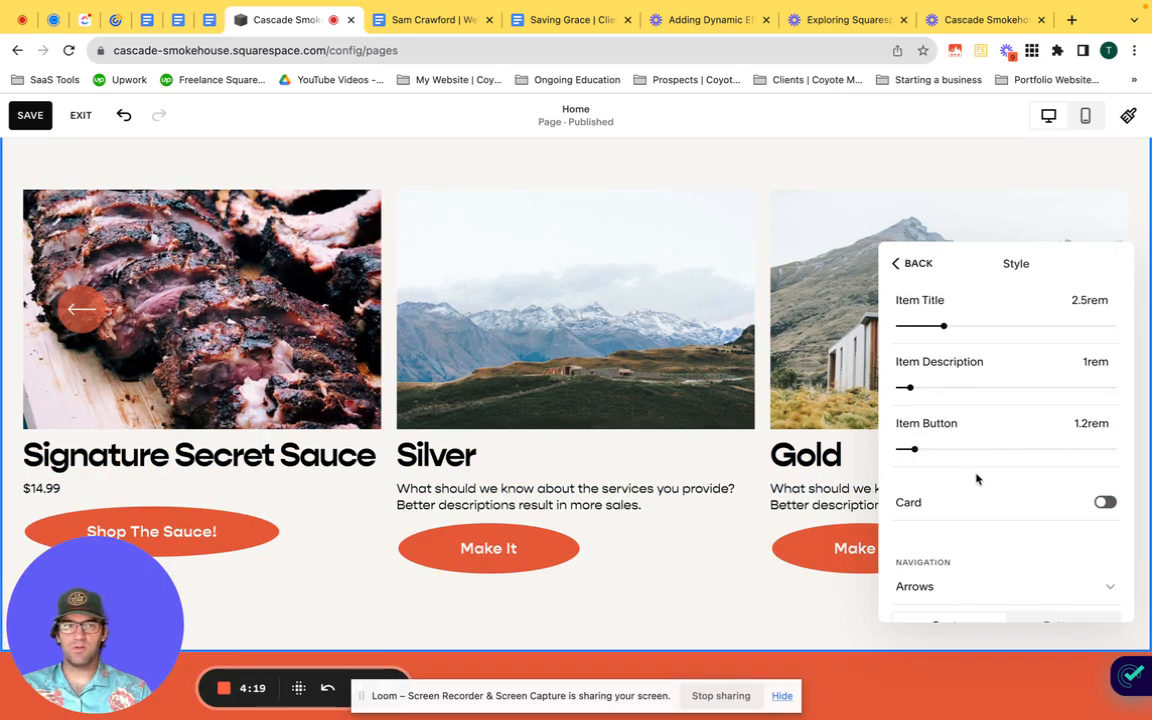
# Step: Reduce the navigation offset so the carousel arrows sit closer to the section's edge
pyautogui.scroll(-2, 980, 480)
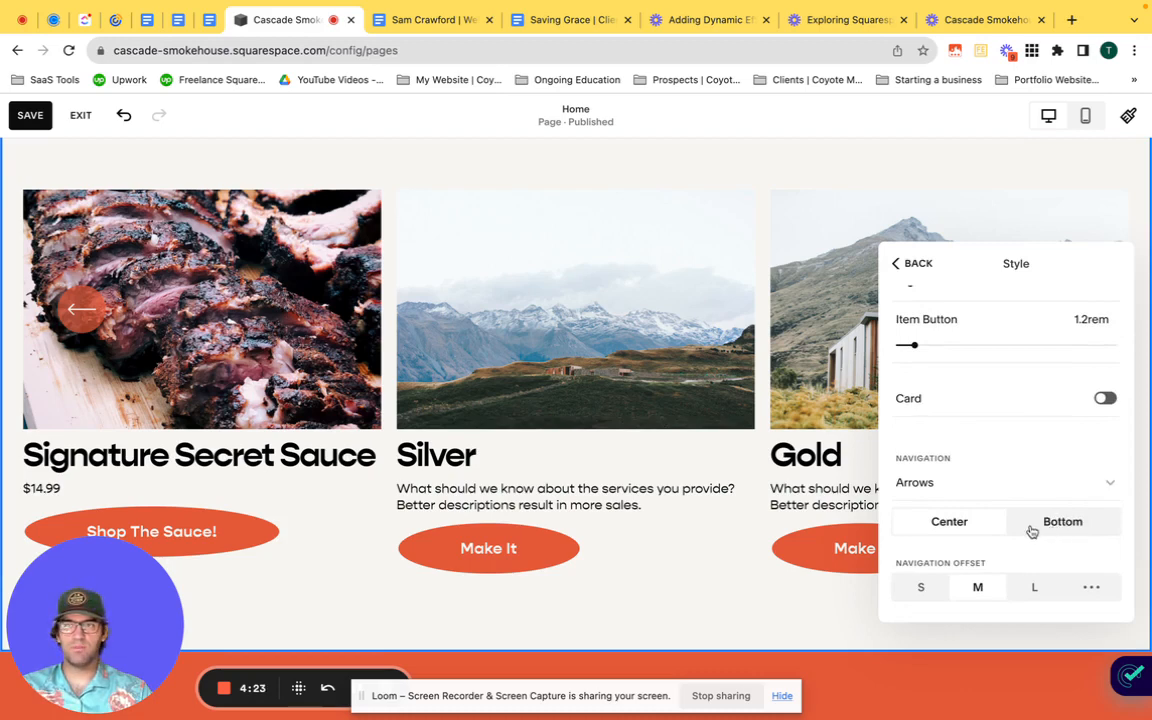
pyautogui.scroll(3, 1019, 543)
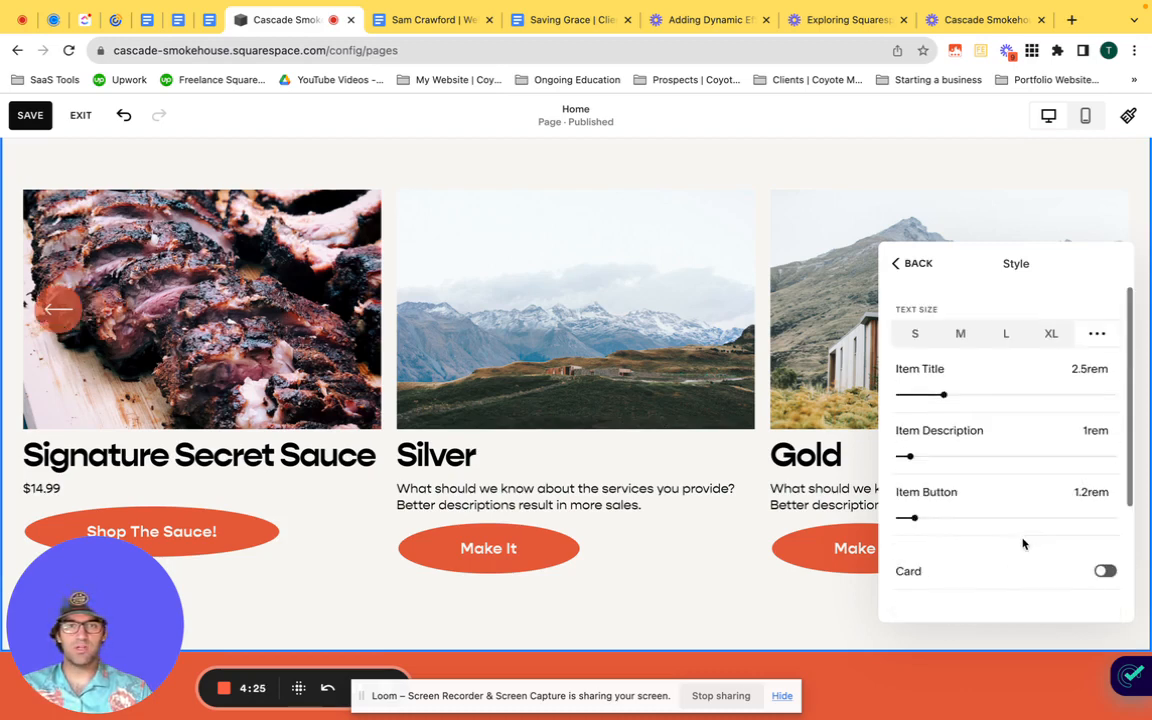
pyautogui.click(910, 263)
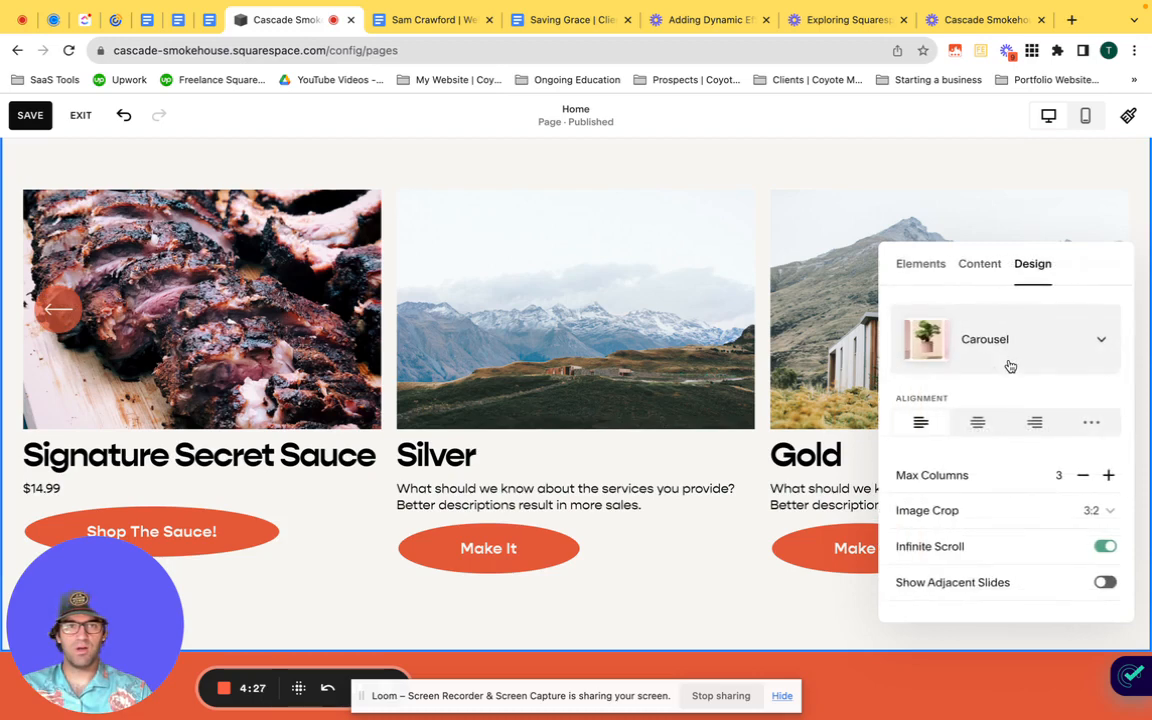
# Step: Set the carousel's layout width to Inset and its media width to a custom 90%
pyautogui.scroll(-2, 1010, 369)
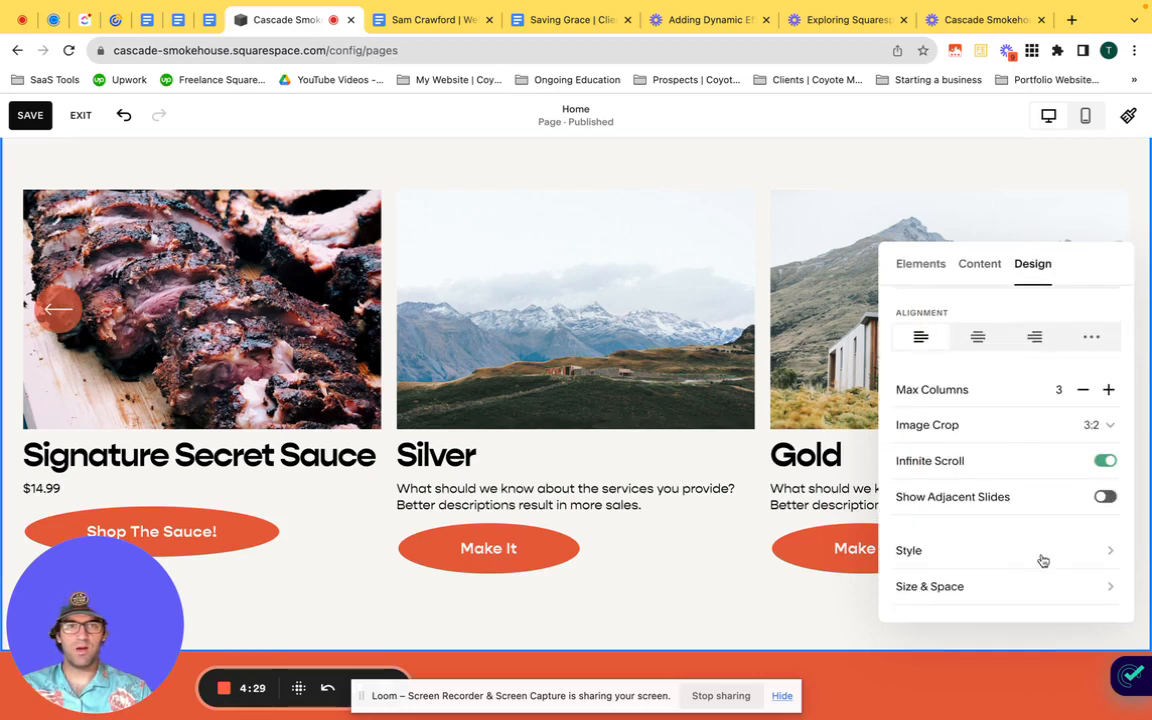
pyautogui.click(1039, 592)
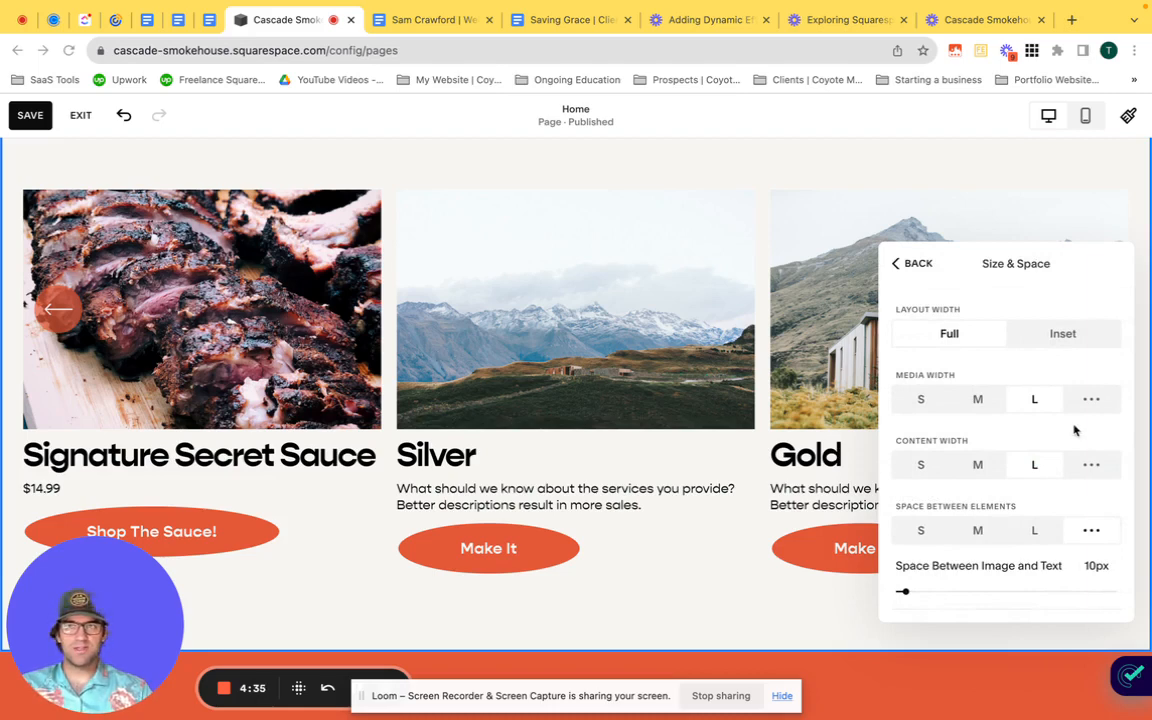
pyautogui.click(1060, 335)
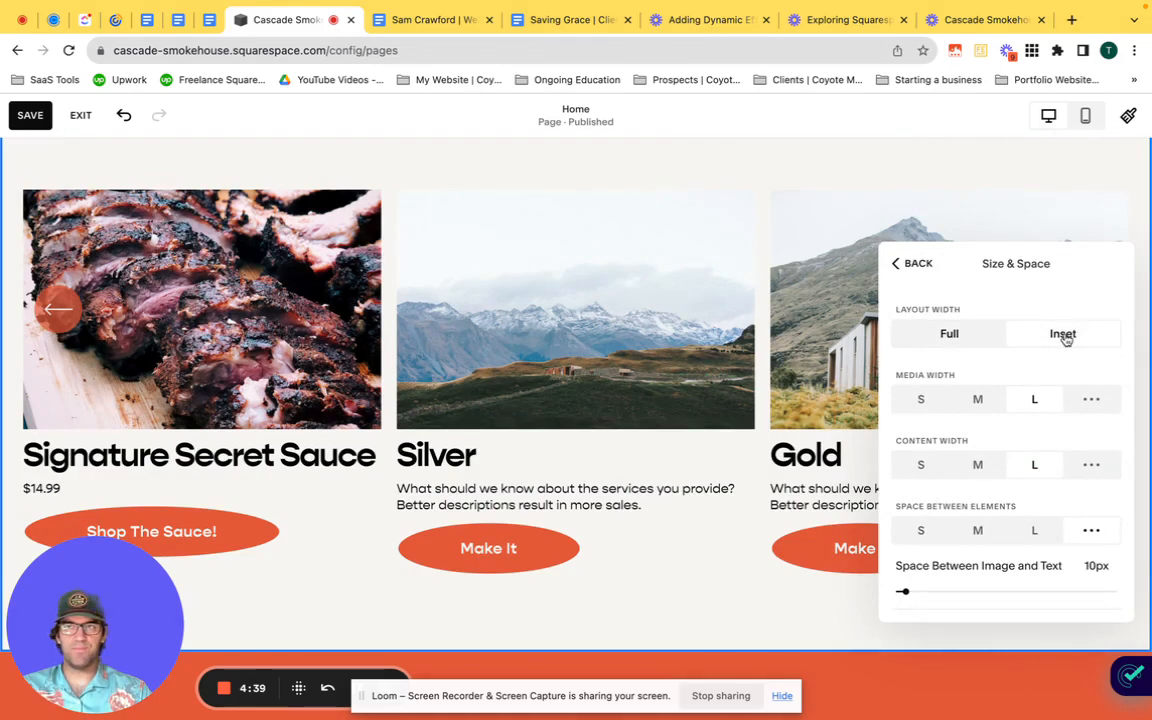
pyautogui.click(1090, 402)
pyautogui.moveTo(1061, 434); pyautogui.dragTo(1043, 434)
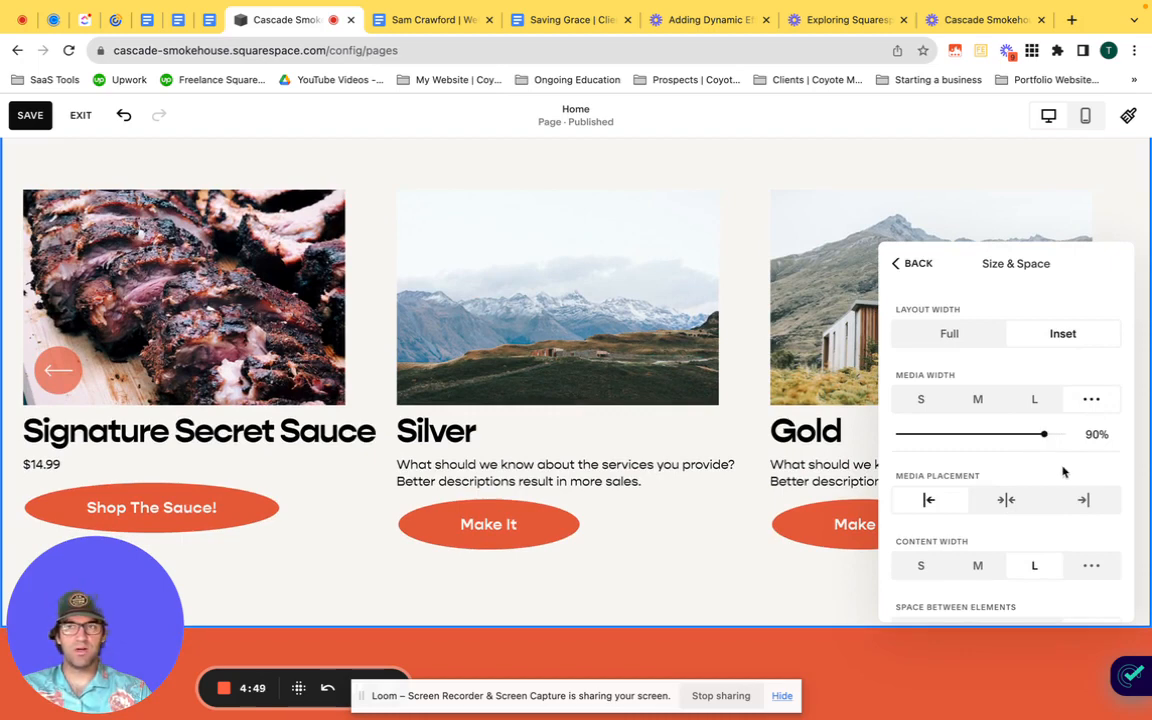
# Step: Try centred media placement for the carousel images and restore their left placement
pyautogui.click(1006, 500)
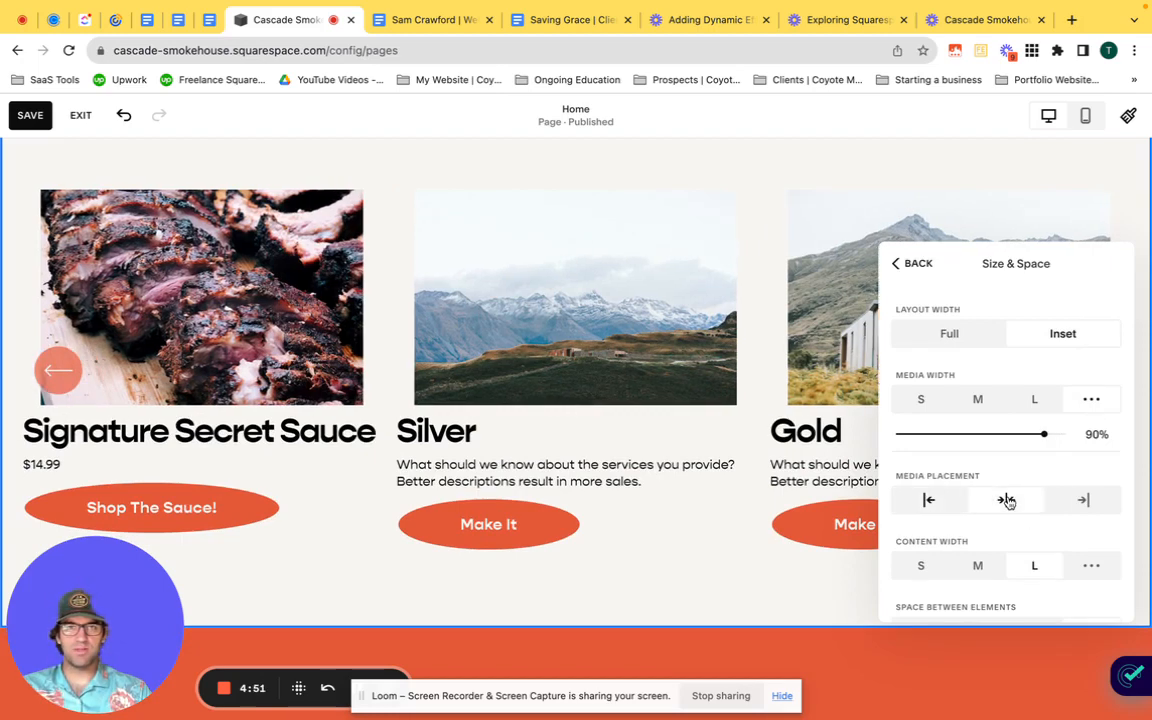
pyautogui.scroll(-2, 1007, 501)
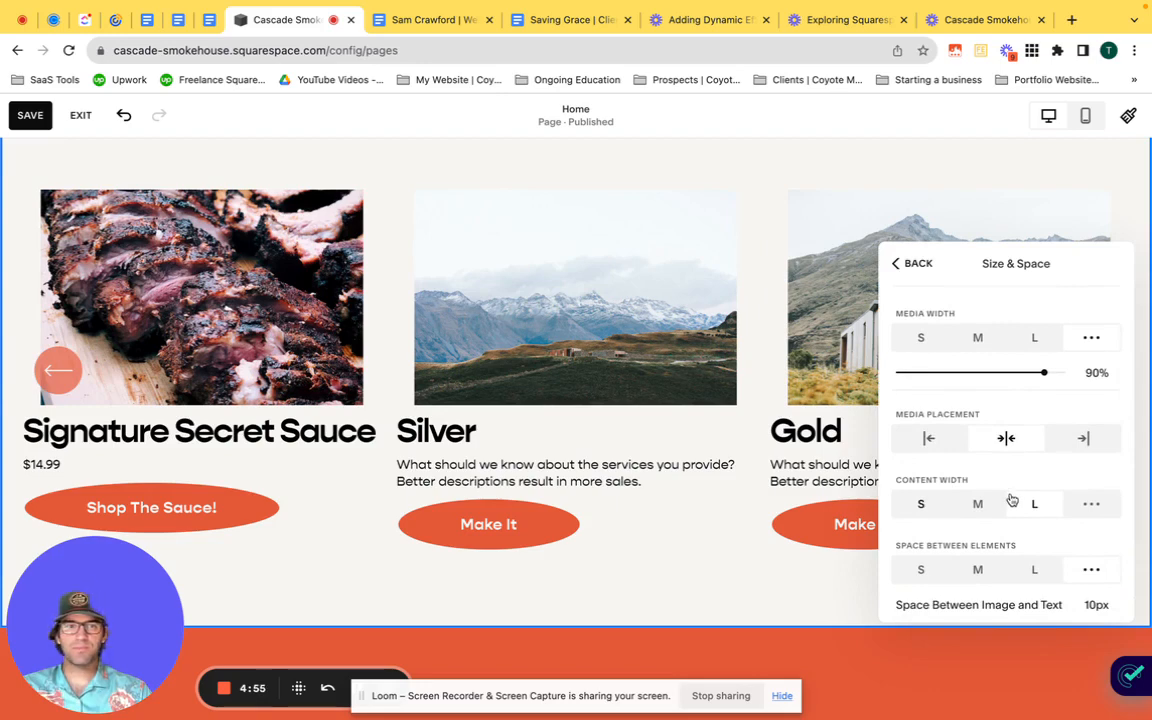
pyautogui.click(928, 439)
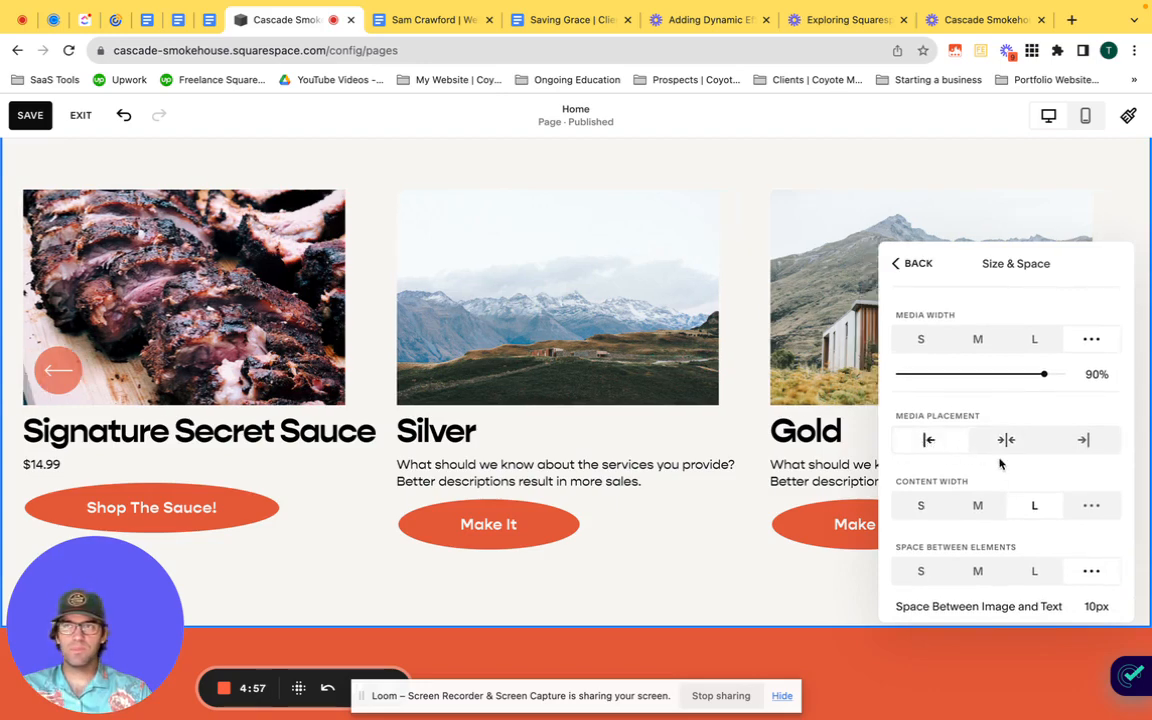
# Step: Set the carousel's space between elements to S
pyautogui.scroll(-1, 1000, 463)
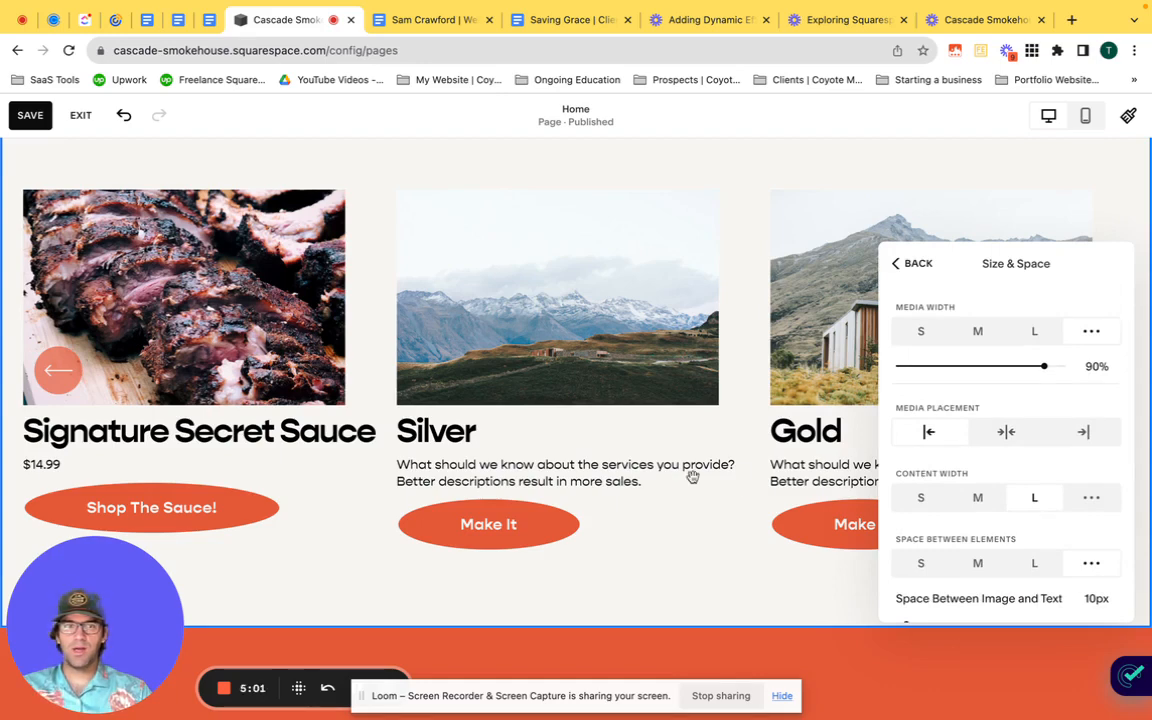
pyautogui.scroll(-2, 1005, 452)
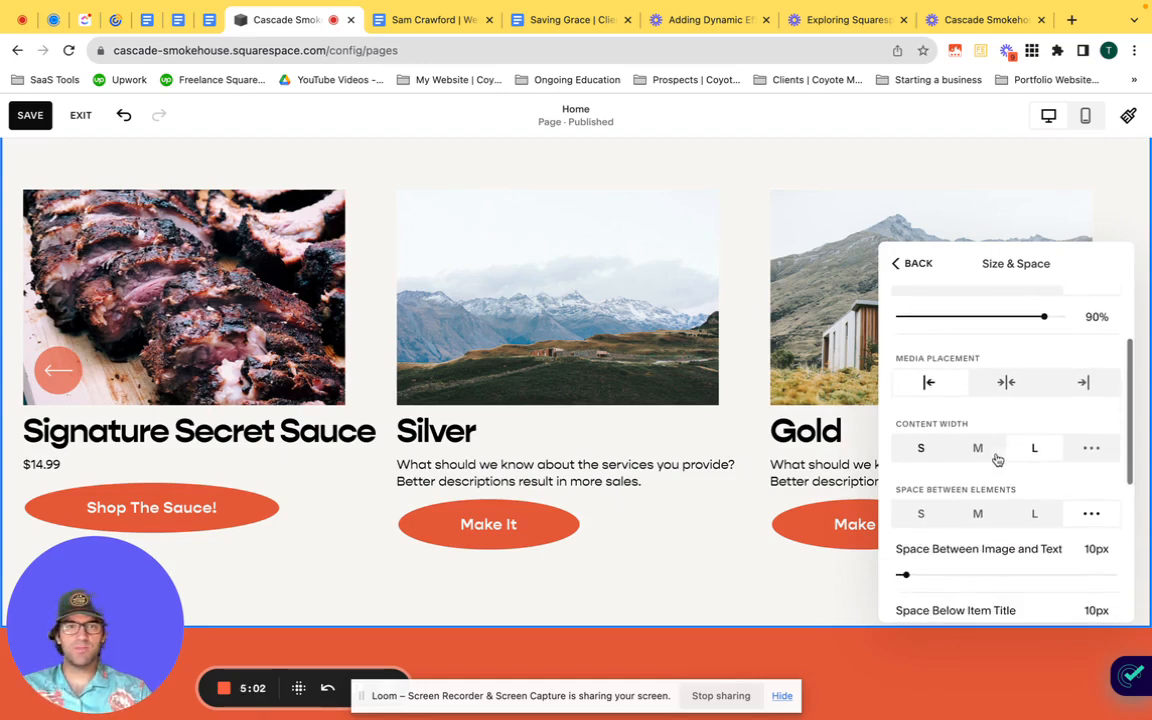
pyautogui.click(920, 516)
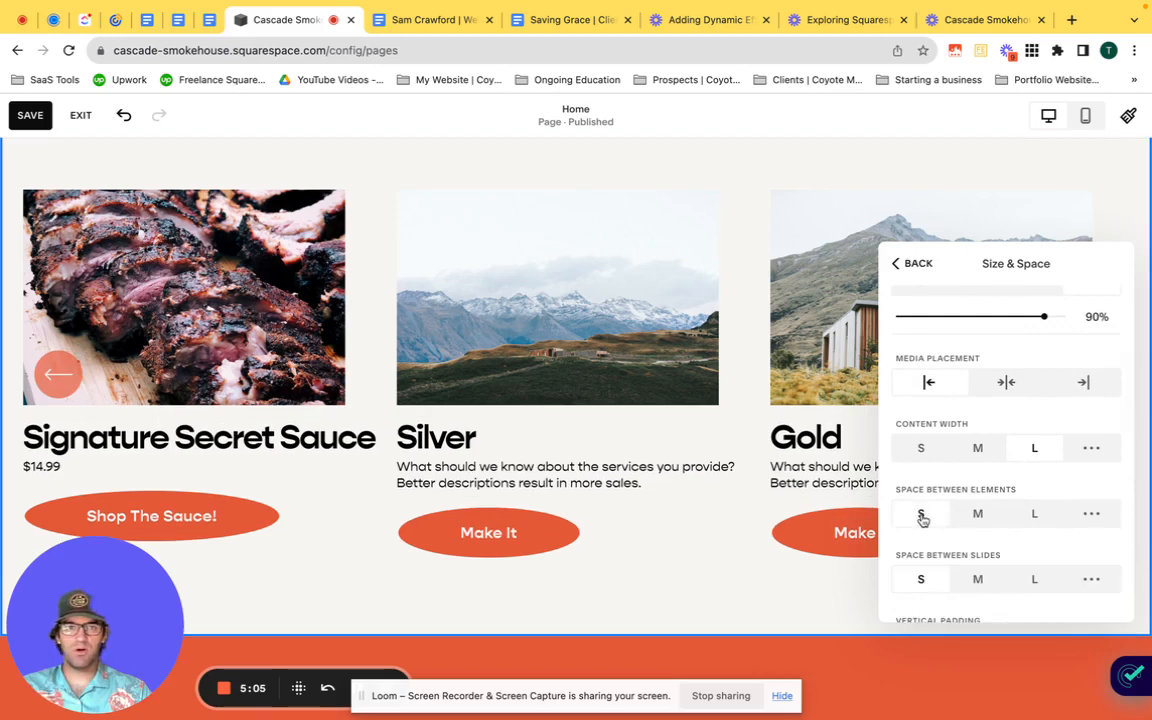
pyautogui.scroll(-2, 964, 500)
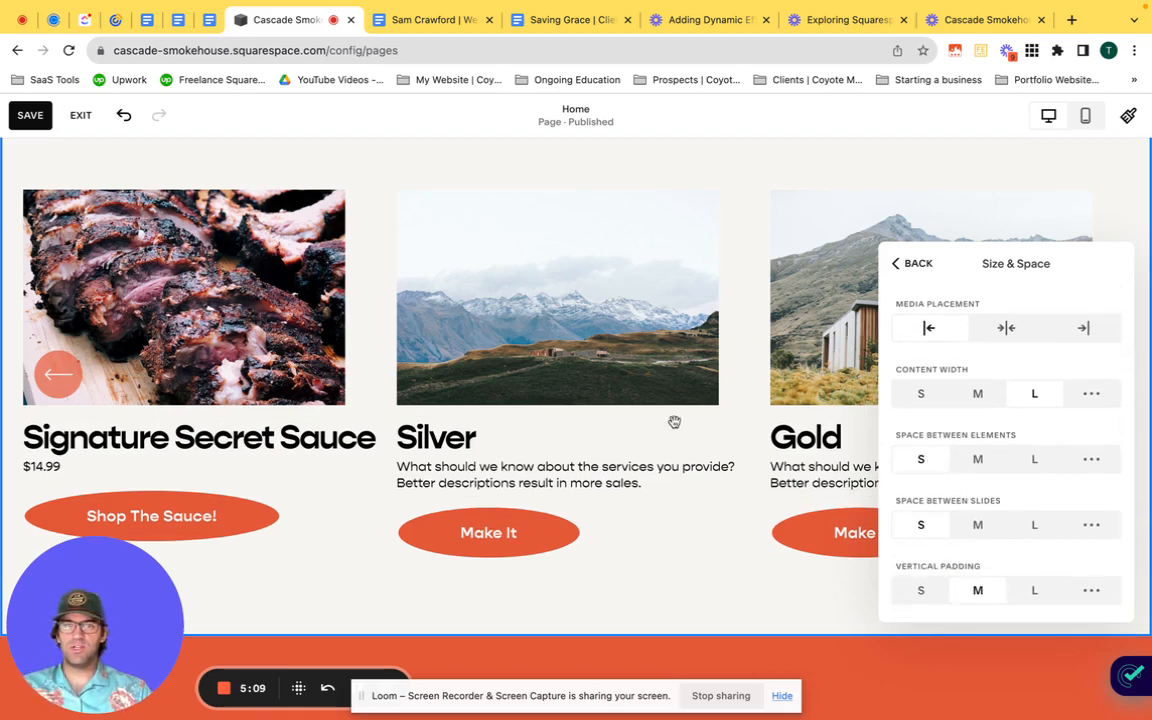
# Step: Switch the carousel's vertical padding to custom, with 2vmax top padding and 7vmax bottom padding
pyautogui.scroll(2, 699, 340)
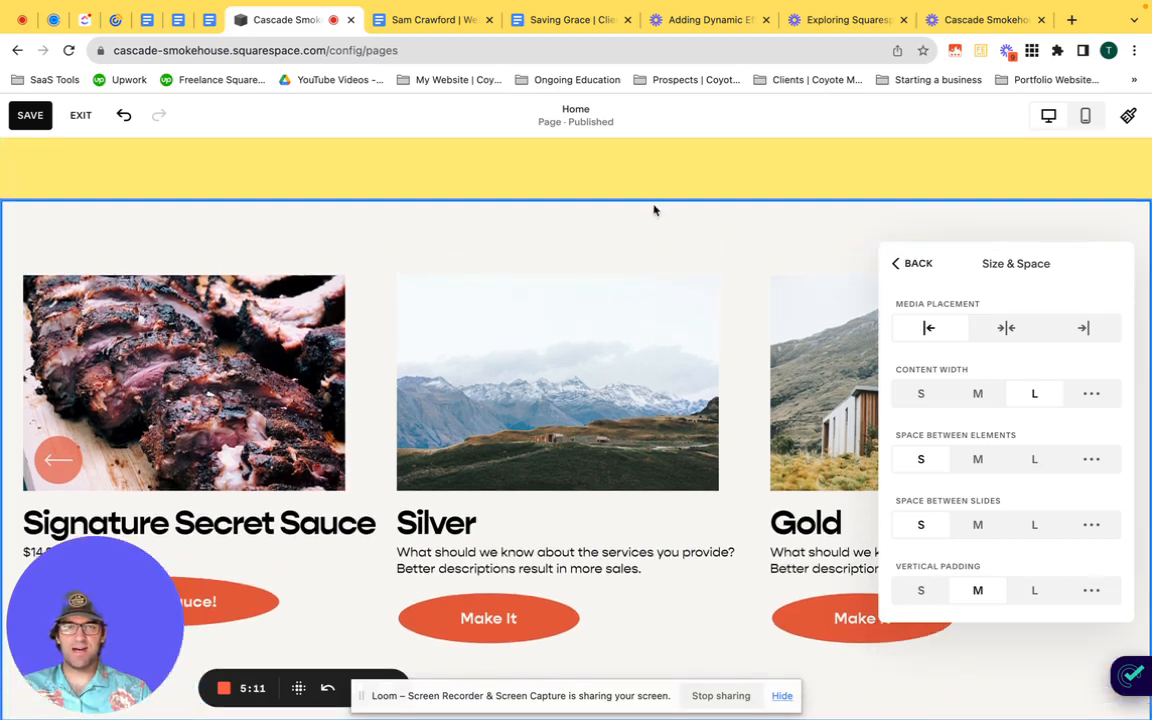
pyautogui.scroll(-2, 560, 505)
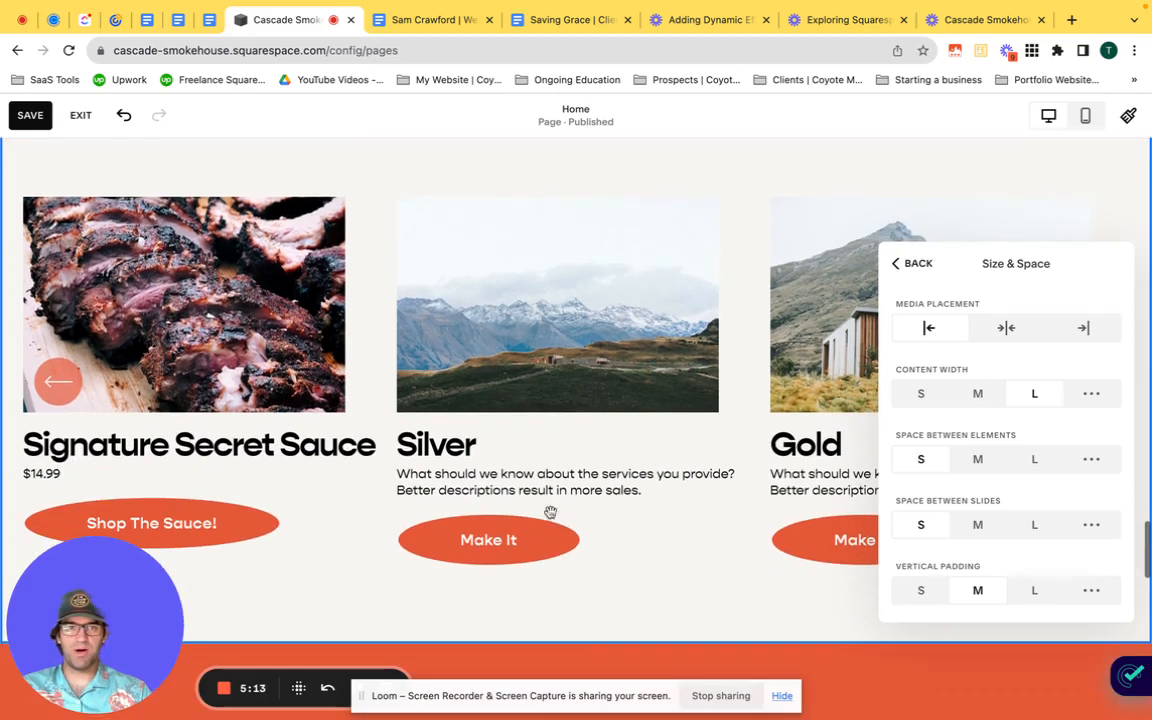
pyautogui.scroll(-2, 1115, 521)
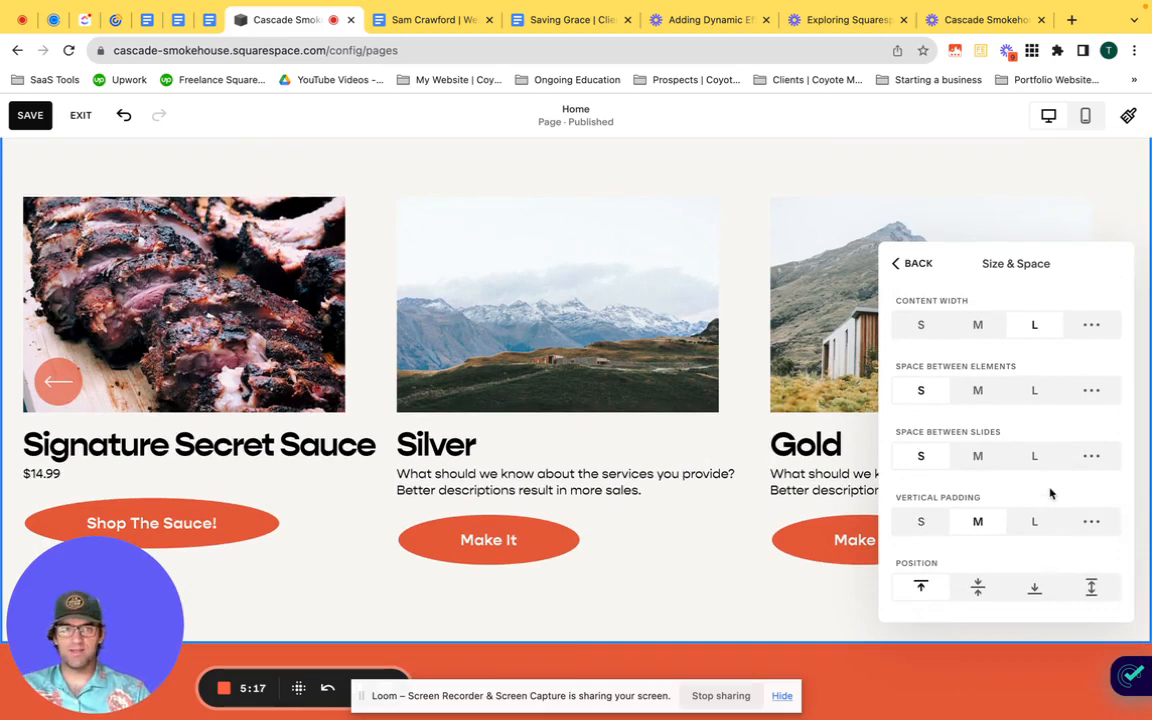
pyautogui.click(1092, 521)
pyautogui.scroll(-2, 1008, 510)
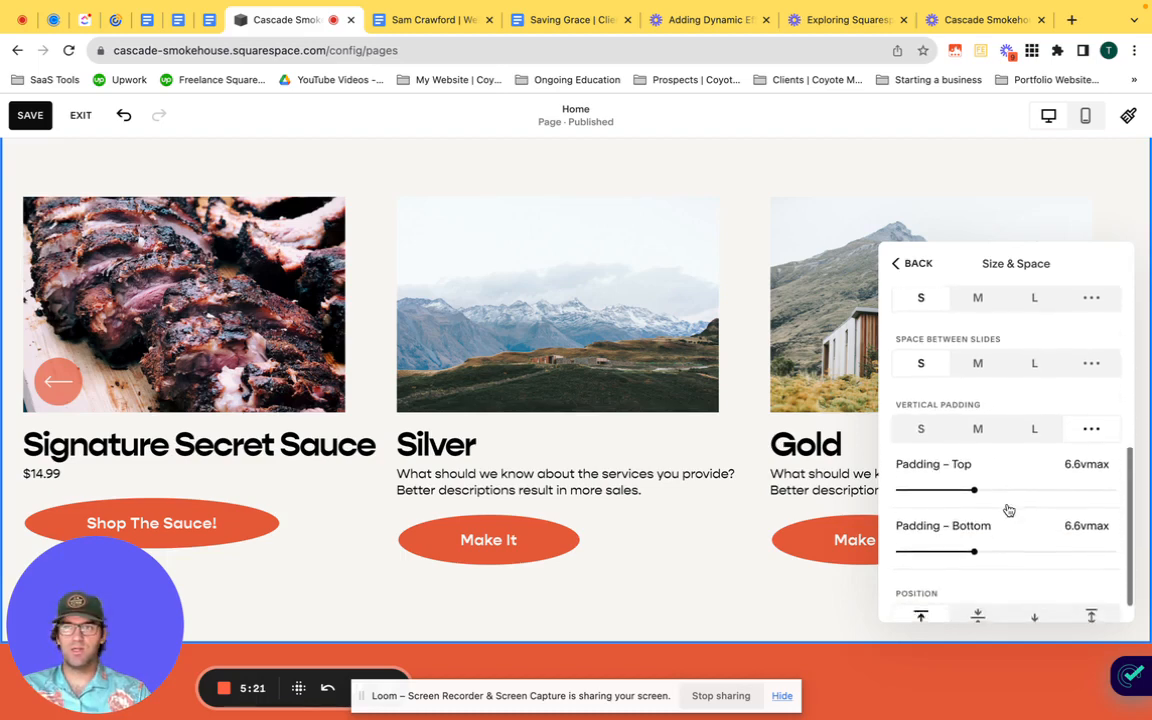
pyautogui.moveTo(972, 489); pyautogui.dragTo(919, 487)
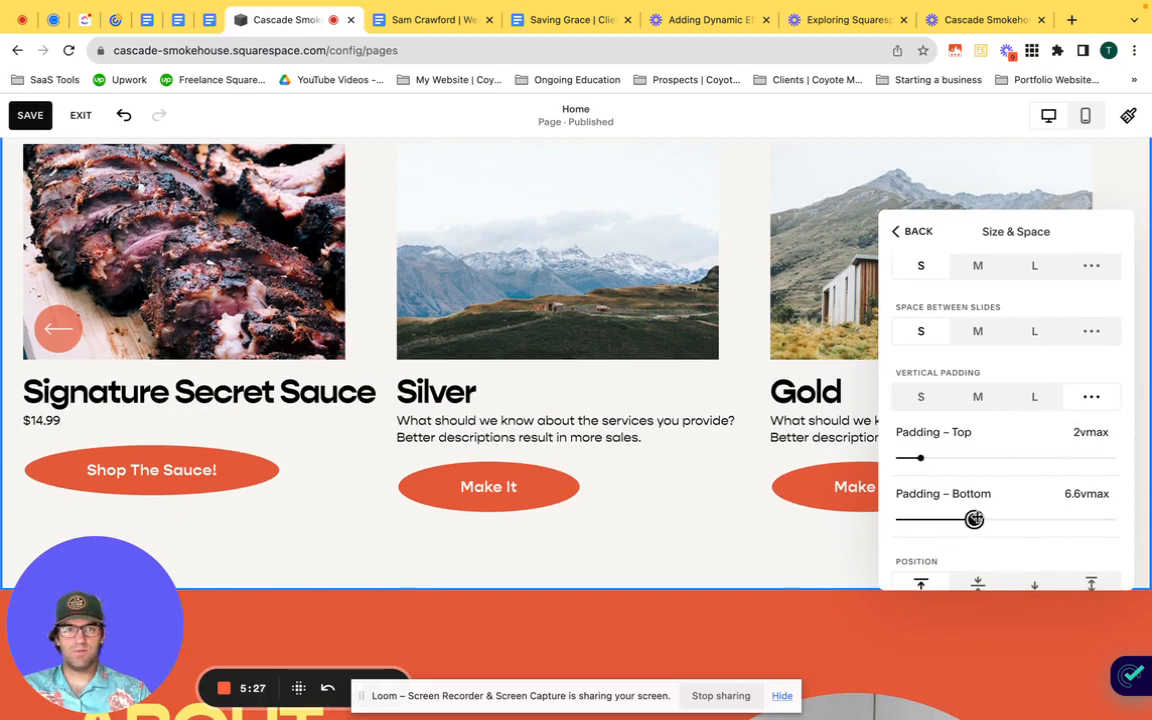
pyautogui.moveTo(973, 519); pyautogui.dragTo(973, 519)
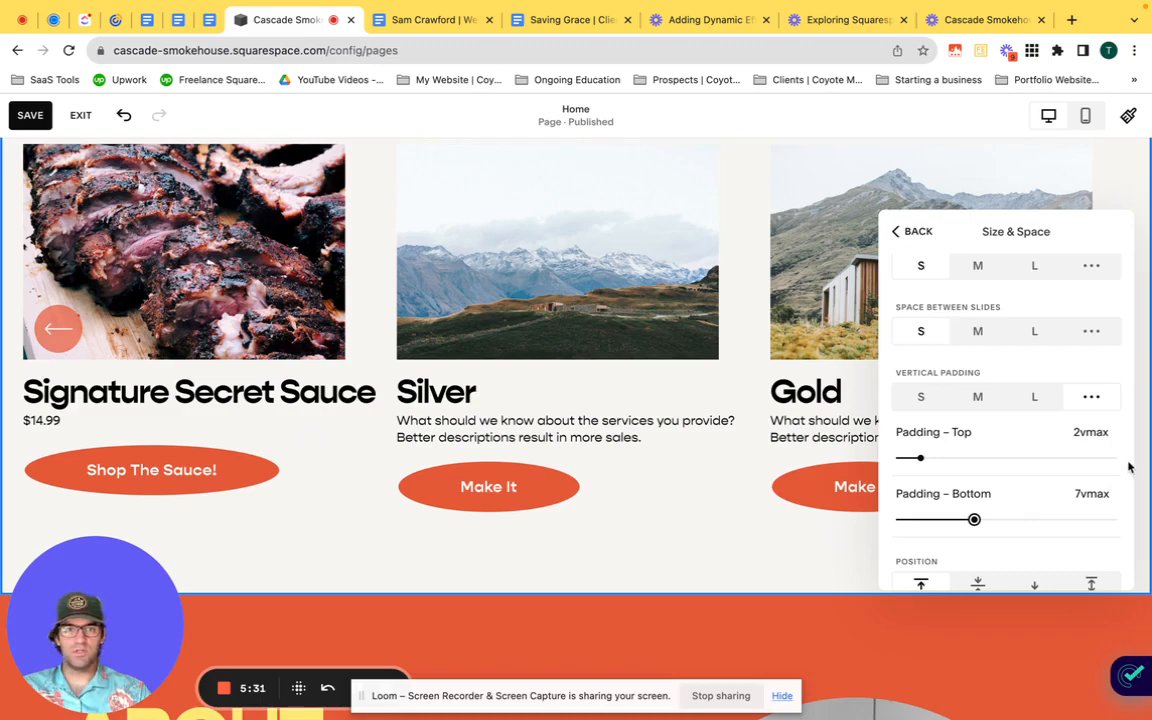
# Step: Close the section's settings, check its spacing against the neighbouring sections and save the page
pyautogui.click(828, 537)
pyautogui.scroll(3, 829, 535)
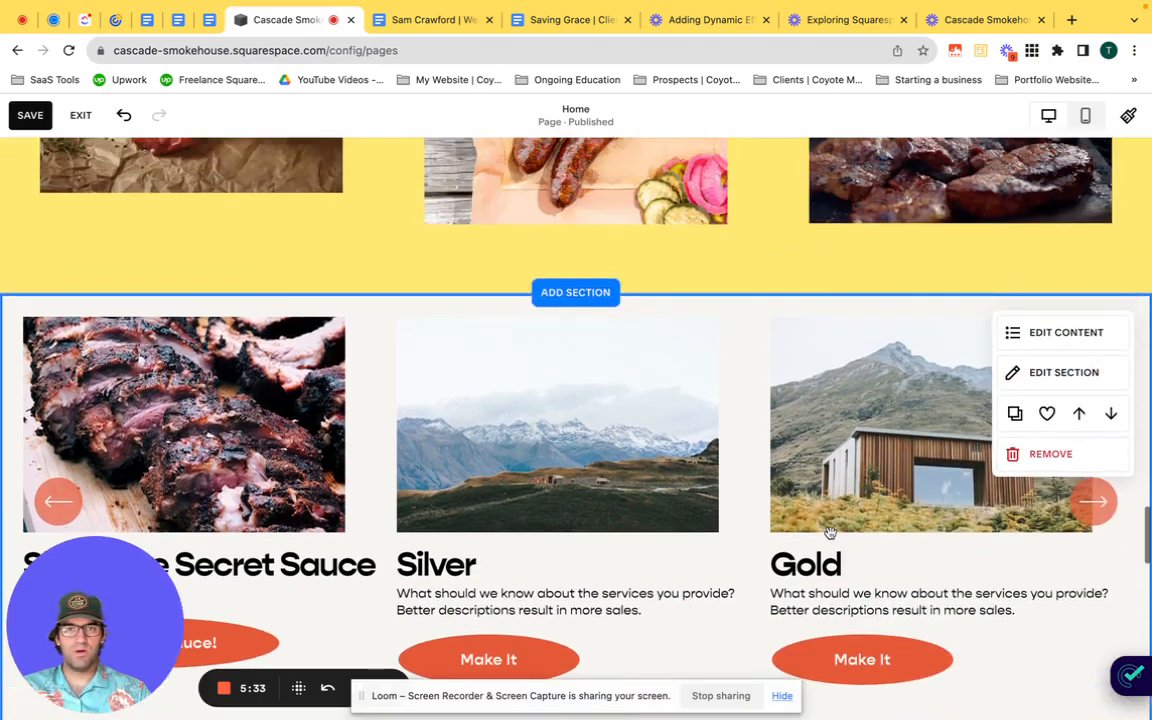
pyautogui.scroll(-4, 829, 533)
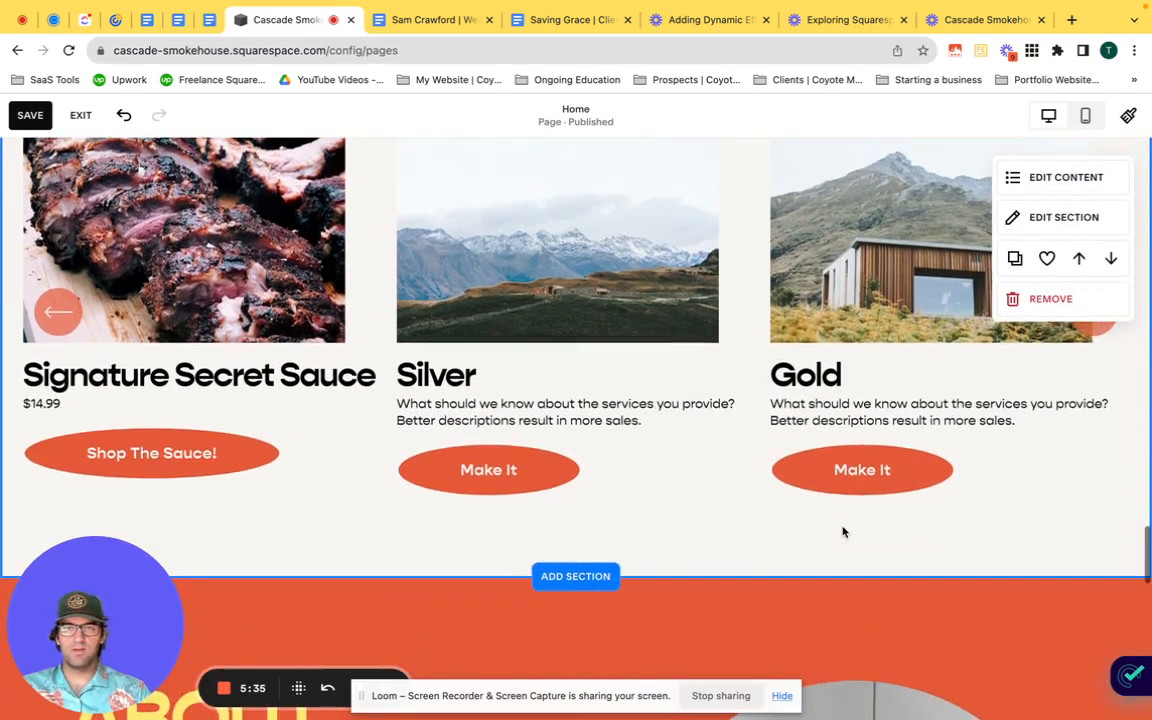
pyautogui.click(28, 117)
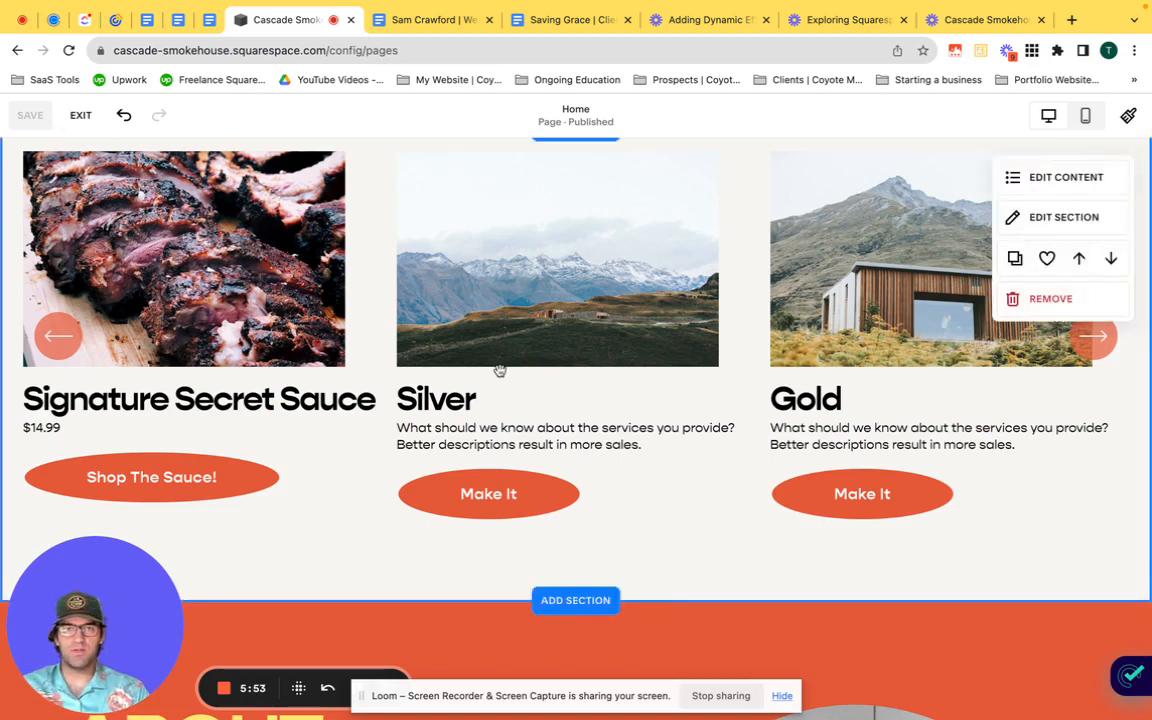
# Step: Open the Lightest 1 theme in the site-wide colour styles and show the colour settings for the carousel list section
pyautogui.click(1127, 115)
pyautogui.scroll(-10, 916, 320)
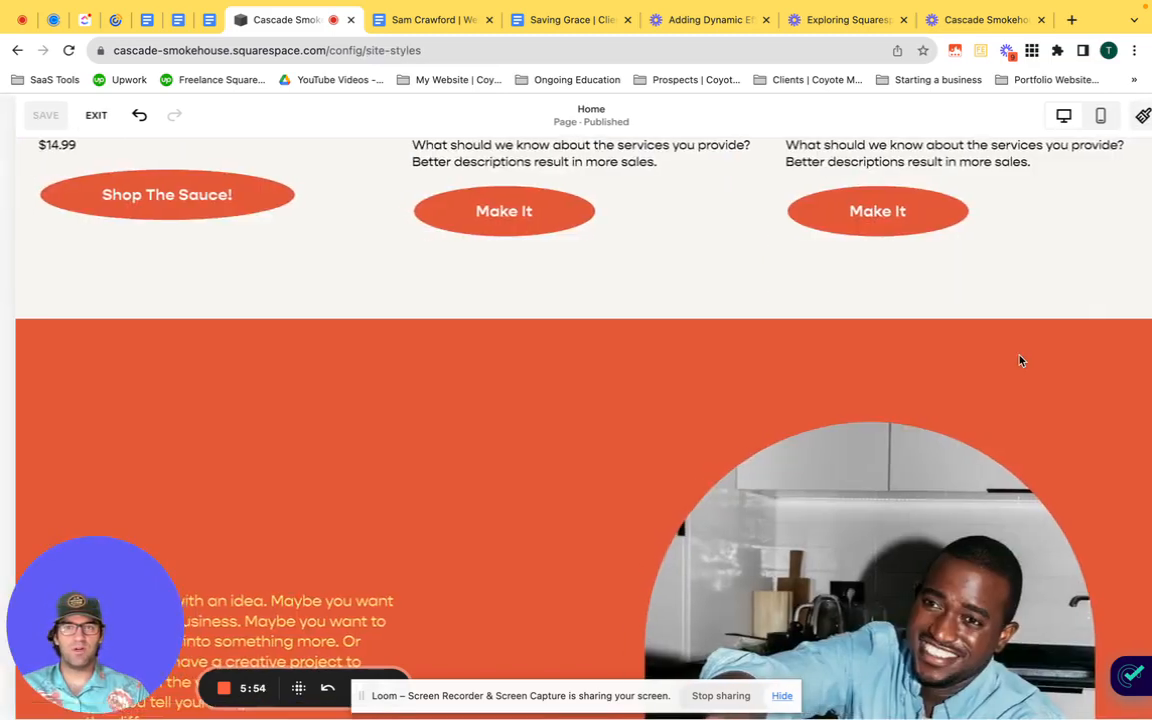
pyautogui.scroll(15, 587, 272)
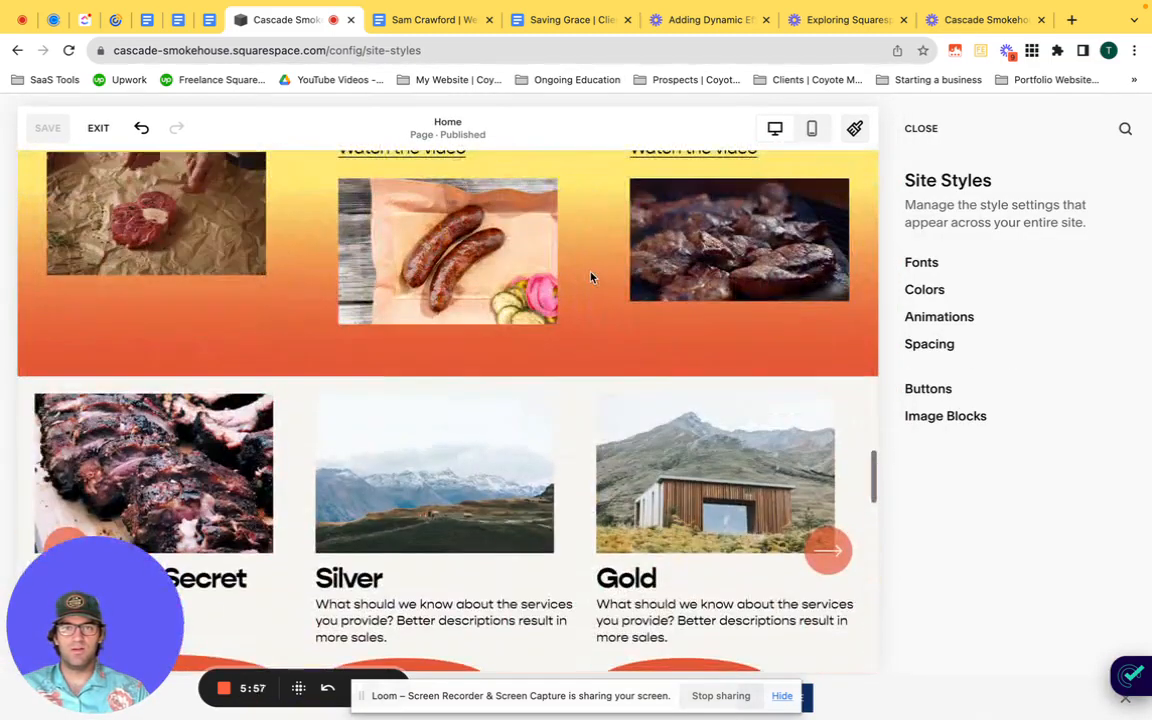
pyautogui.scroll(-5, 591, 271)
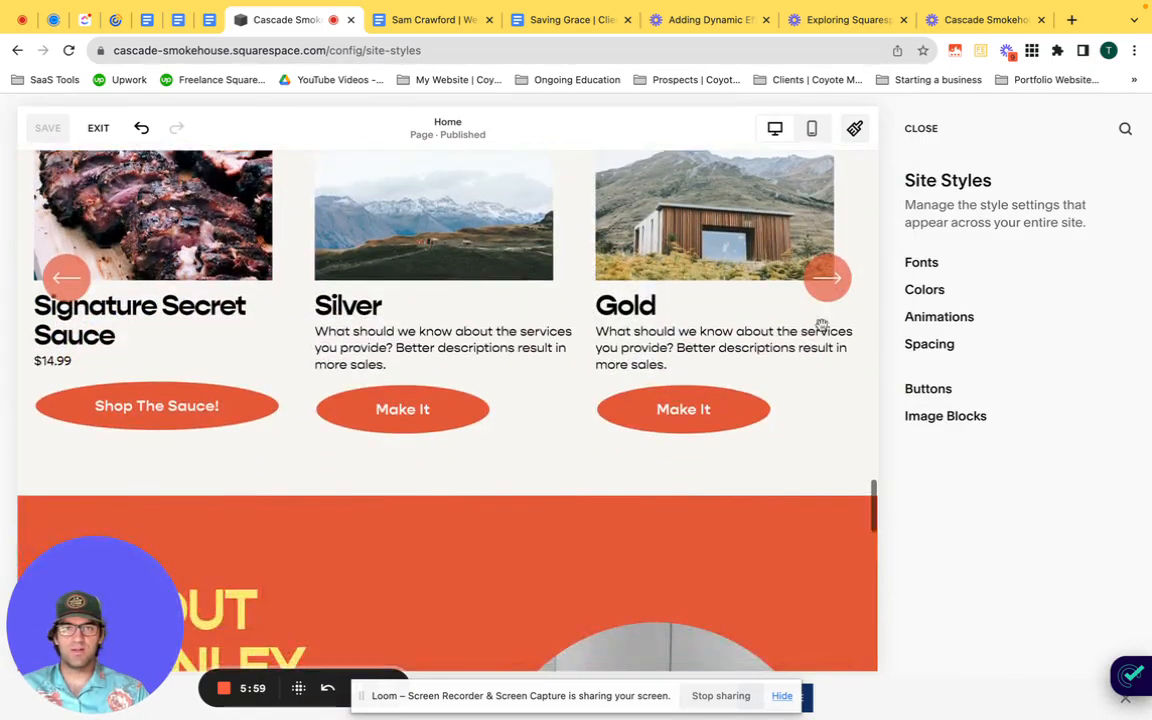
pyautogui.click(931, 290)
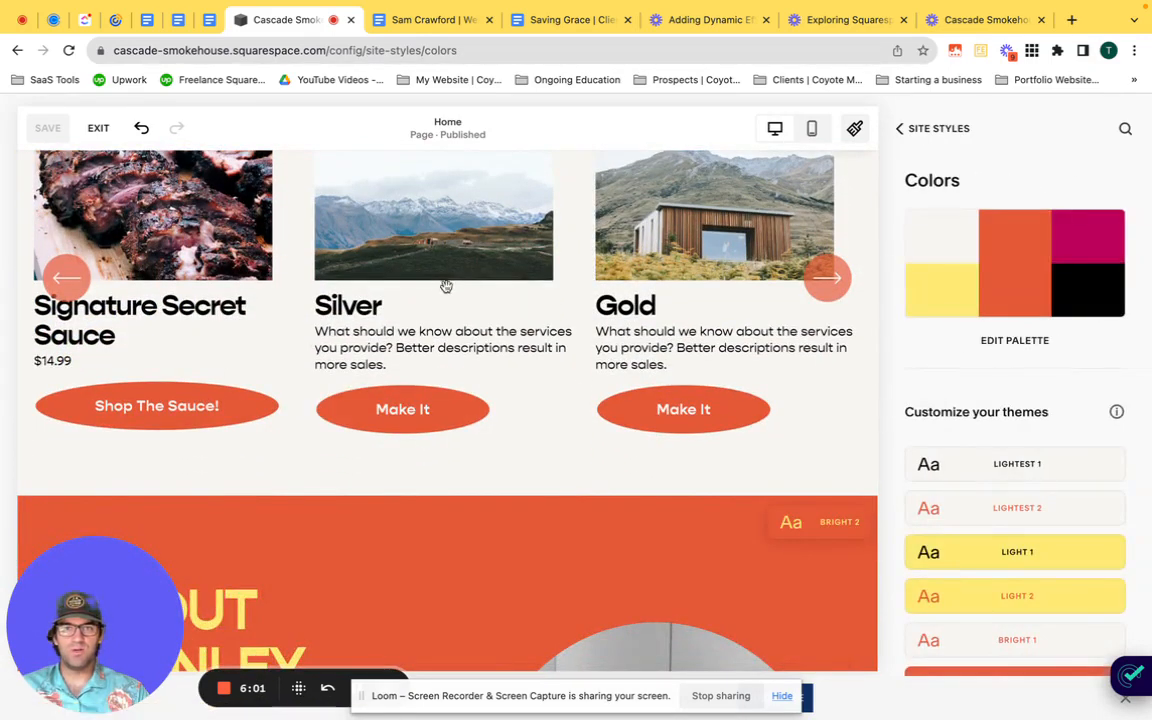
pyautogui.scroll(2, 829, 329)
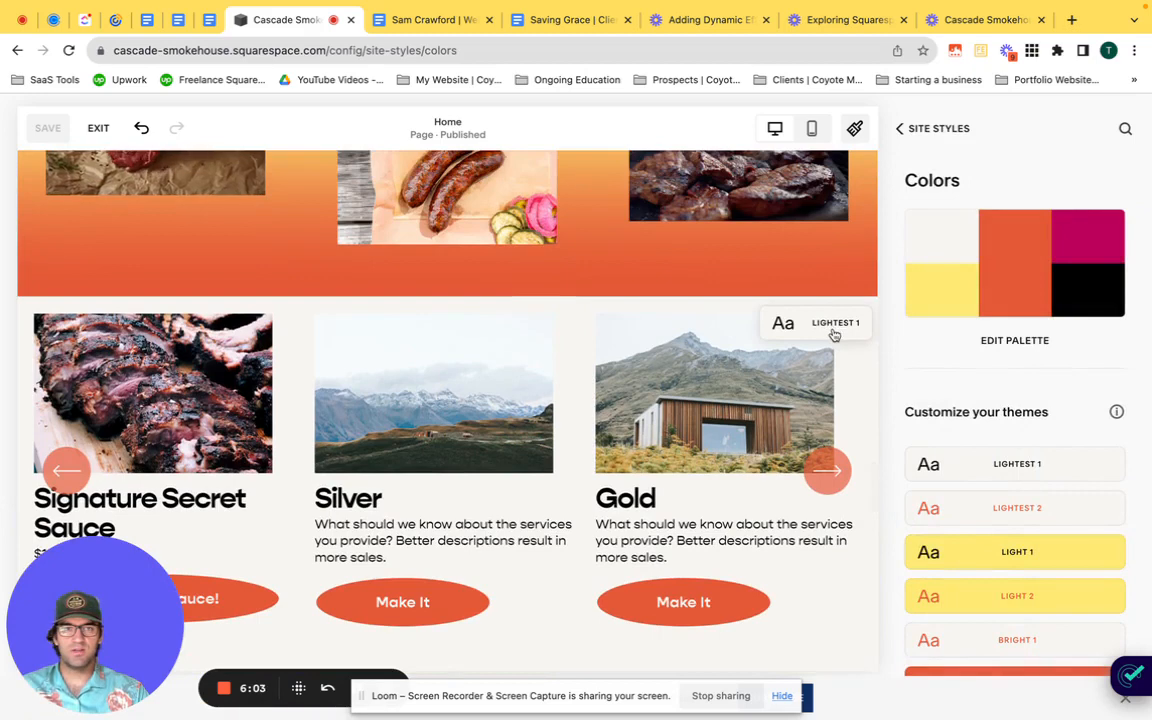
pyautogui.click(1028, 466)
pyautogui.click(566, 330)
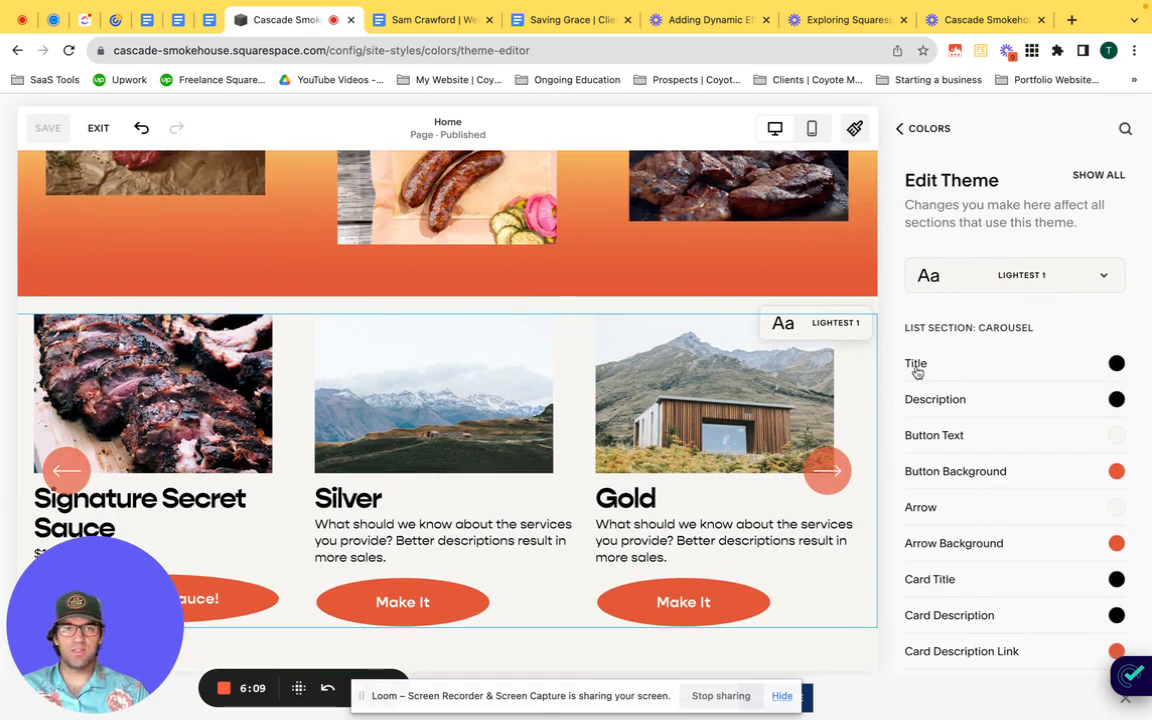
# Step: Examine the title colour's palette options and the carousel's other theme colours, leaving the editor without changing them
pyautogui.click(957, 368)
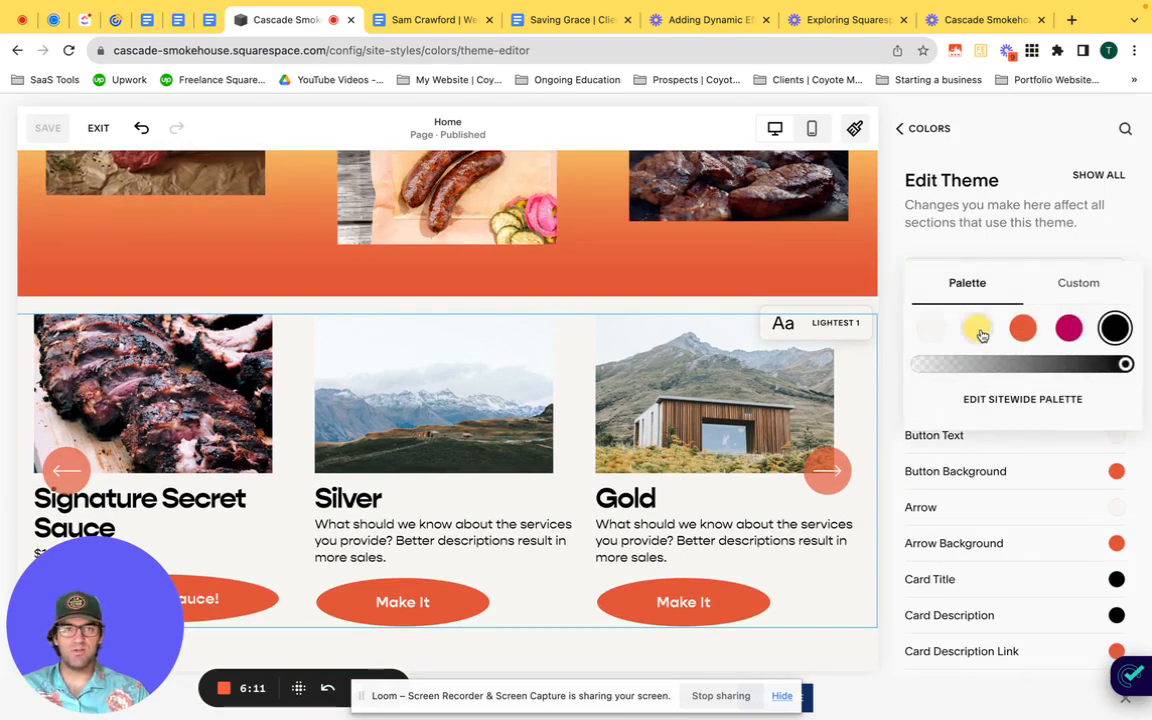
pyautogui.click(1051, 250)
pyautogui.scroll(-3, 1026, 400)
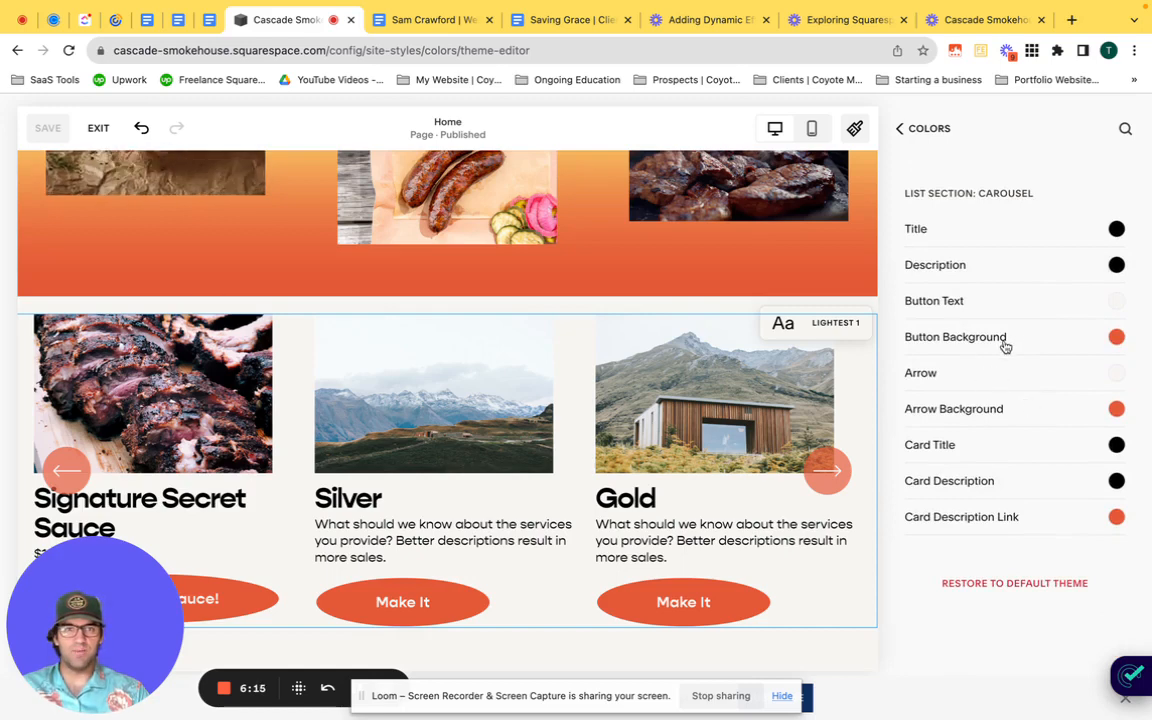
pyautogui.scroll(1, 1013, 378)
pyautogui.scroll(2, 1012, 378)
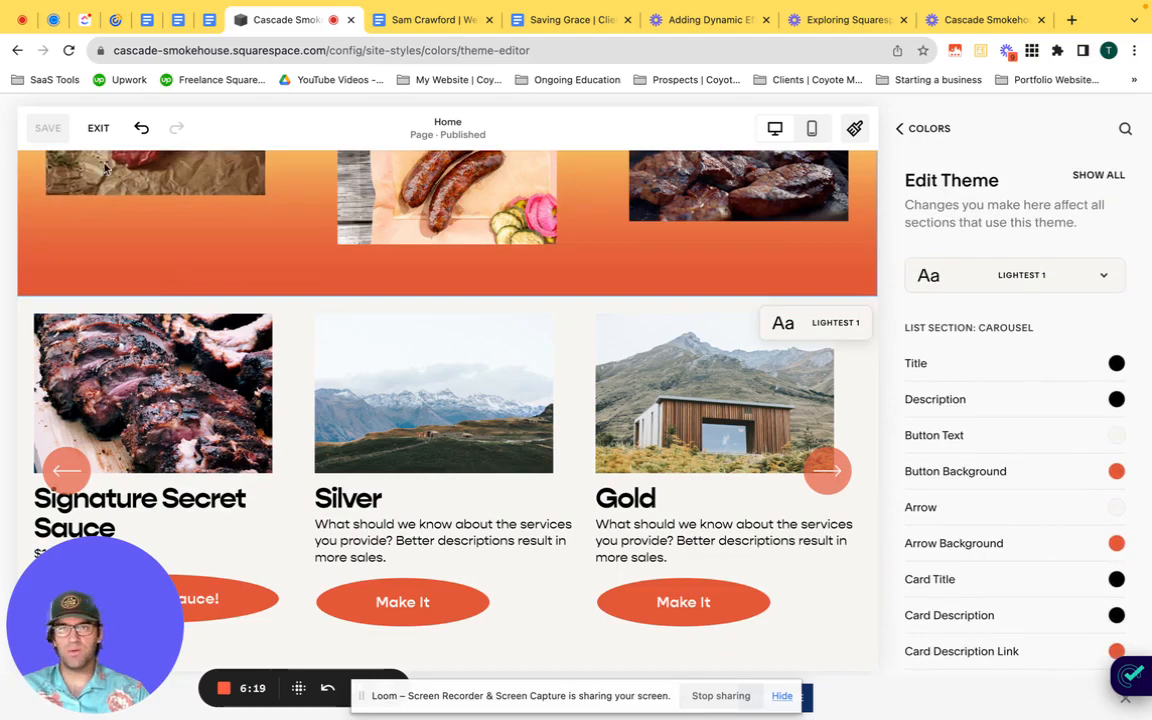
pyautogui.click(98, 128)
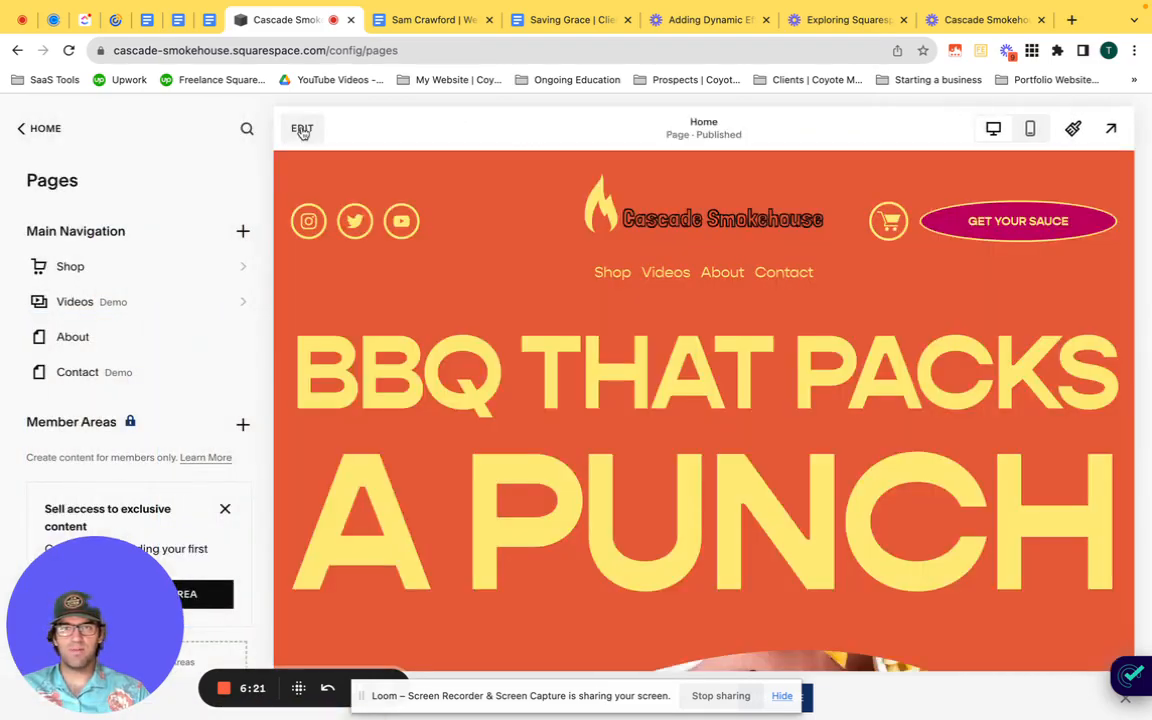
# Step: Reopen the home page for editing and apply the Bright 2 colour theme to the carousel section
pyautogui.click(301, 128)
pyautogui.scroll(-20, 953, 469)
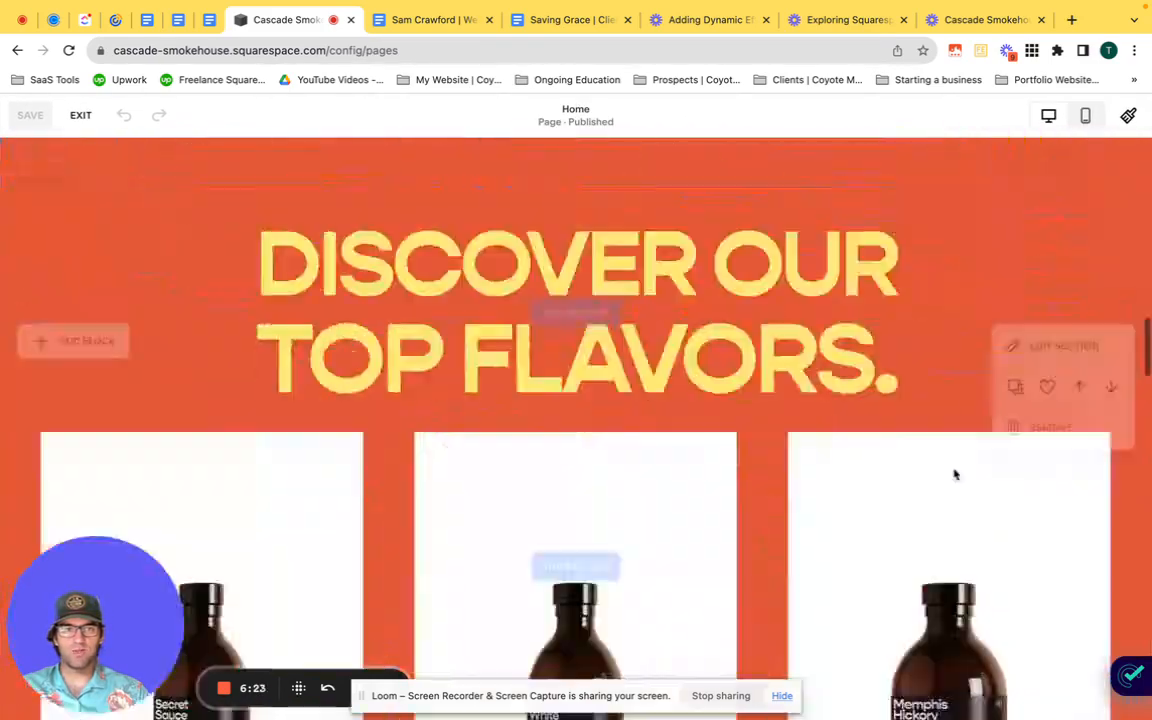
pyautogui.scroll(-7, 953, 465)
pyautogui.scroll(3, 950, 470)
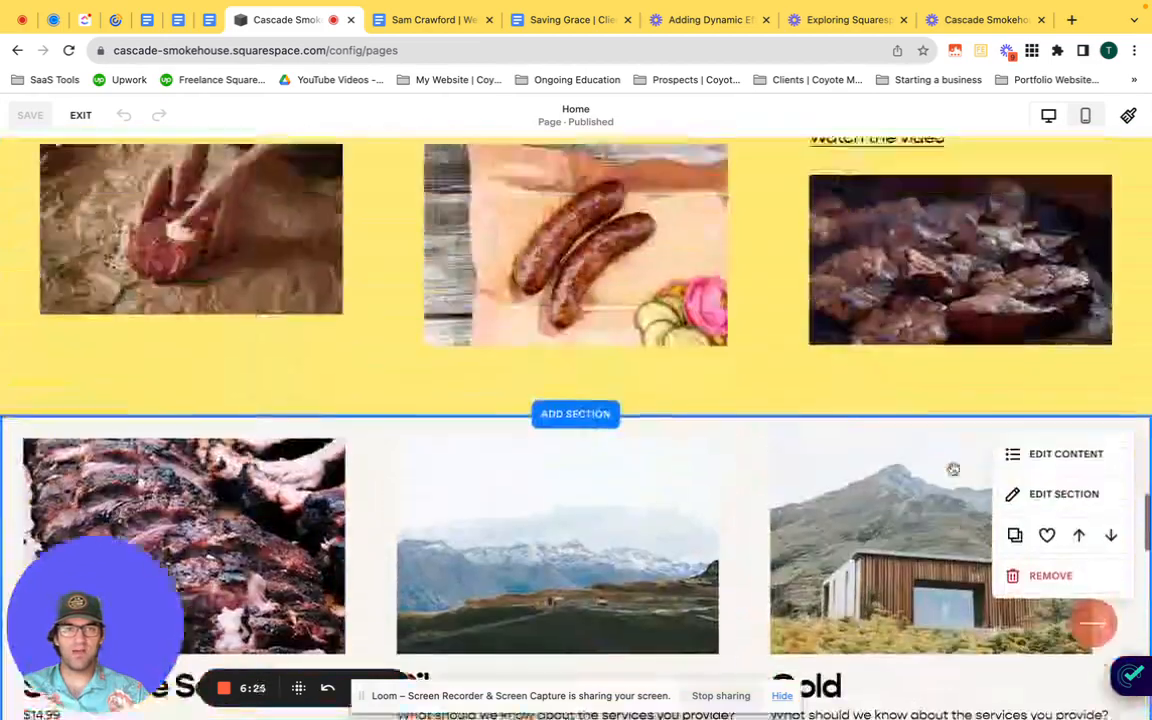
pyautogui.click(1039, 518)
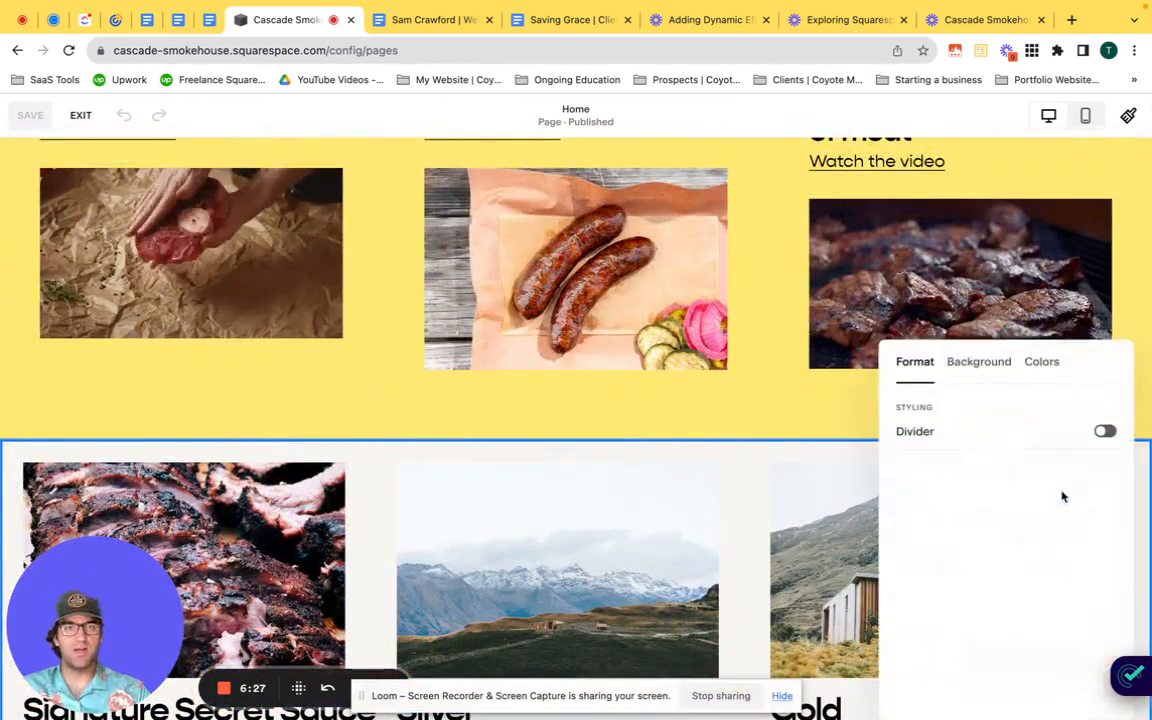
pyautogui.click(1039, 362)
pyautogui.click(999, 677)
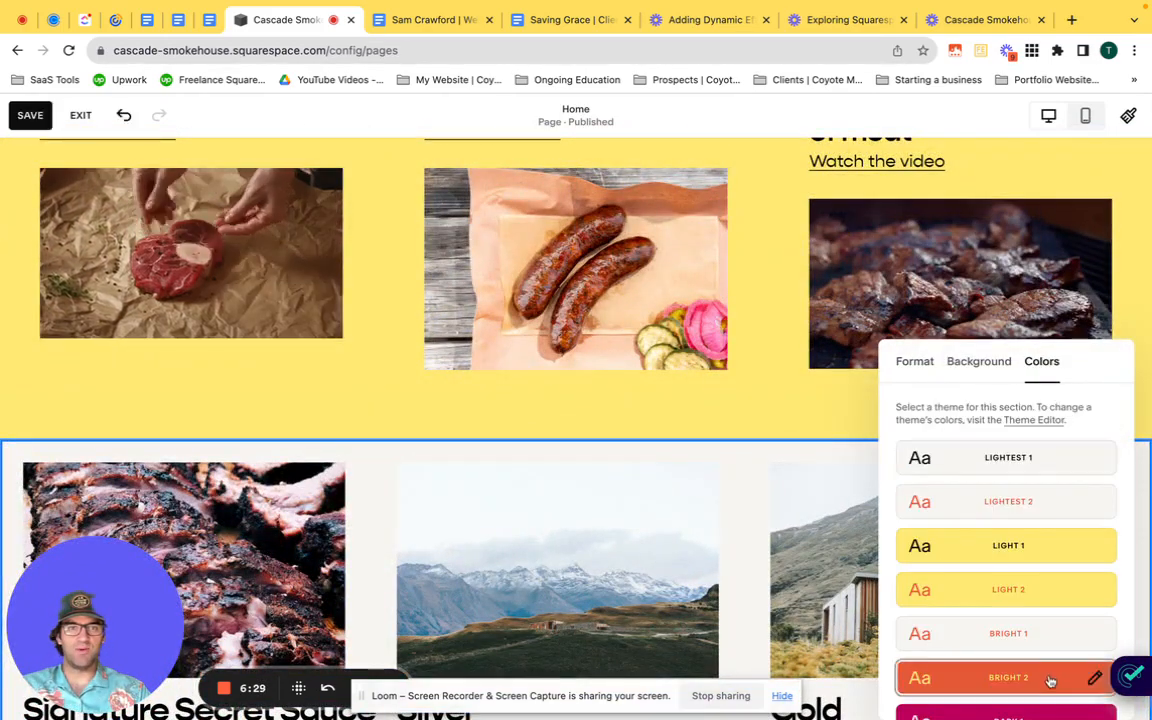
pyautogui.scroll(-2, 824, 545)
pyautogui.scroll(-4, 824, 545)
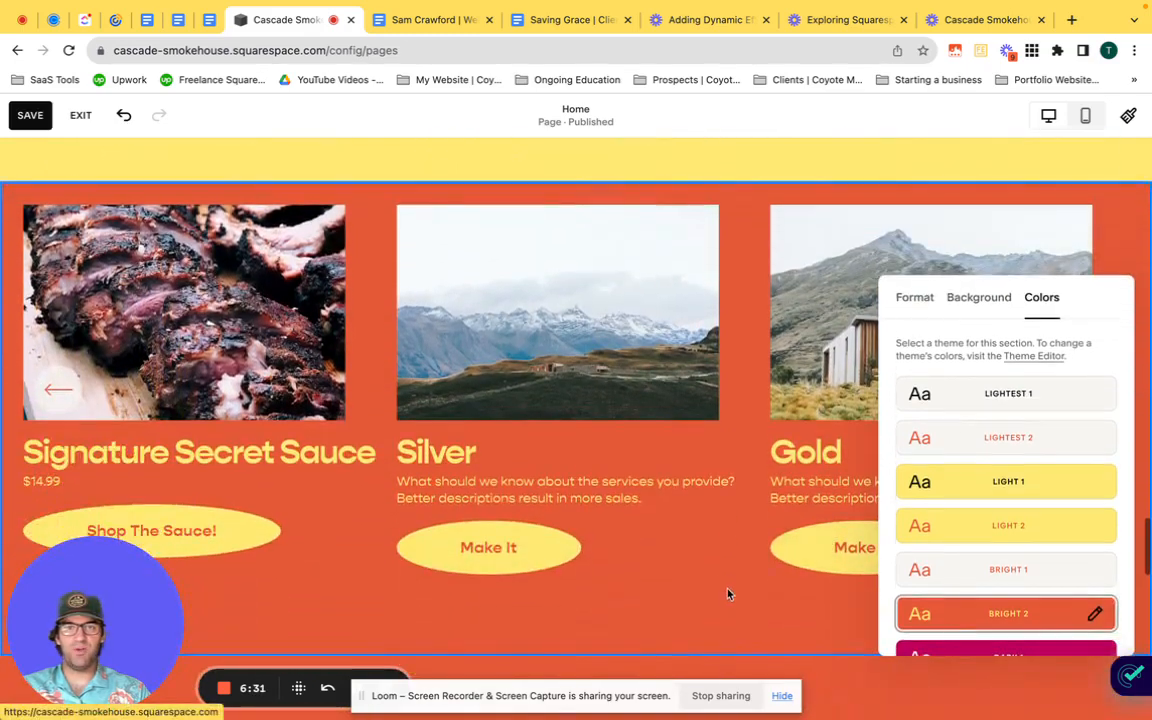
pyautogui.click(722, 582)
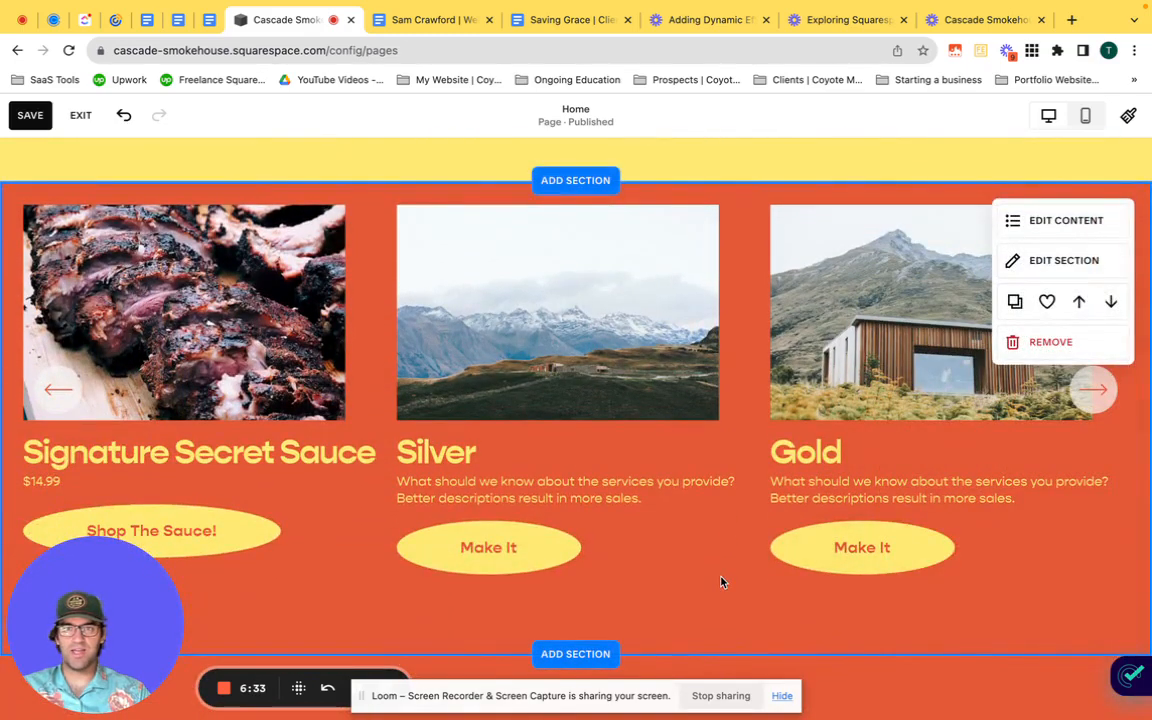
# Step: Add the carousel section to the saved sections and insert a copy of it directly above the footer
pyautogui.scroll(-1, 722, 582)
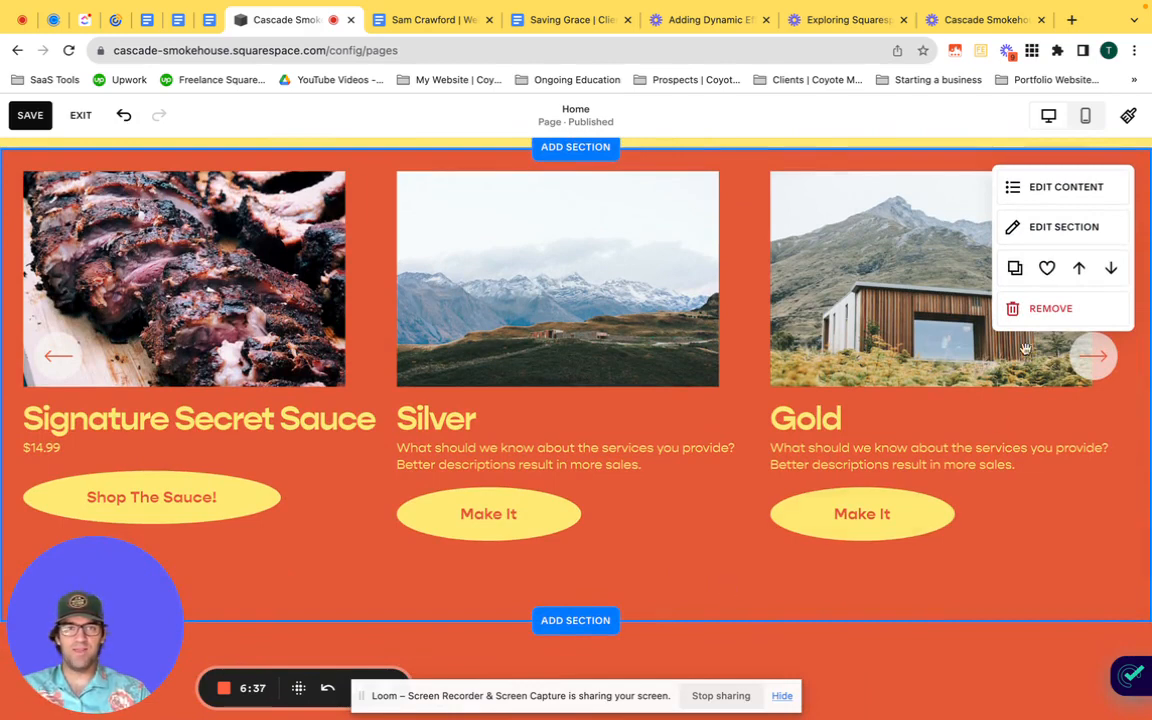
pyautogui.click(1047, 269)
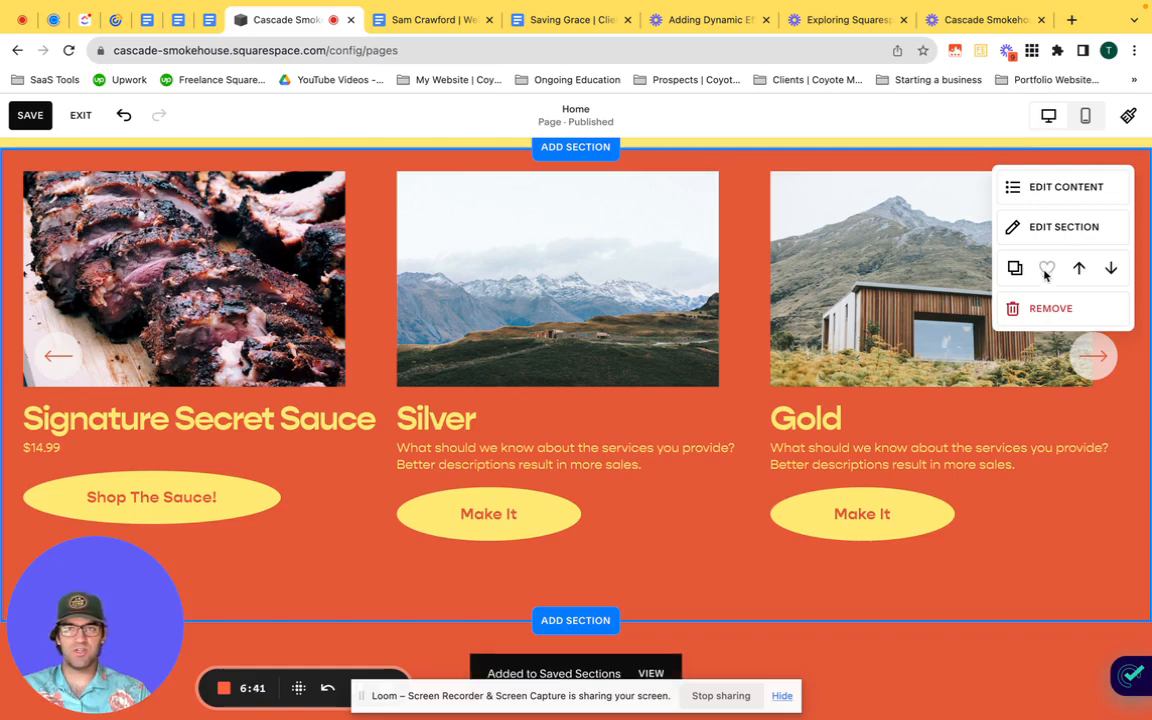
pyautogui.scroll(-10, 740, 430)
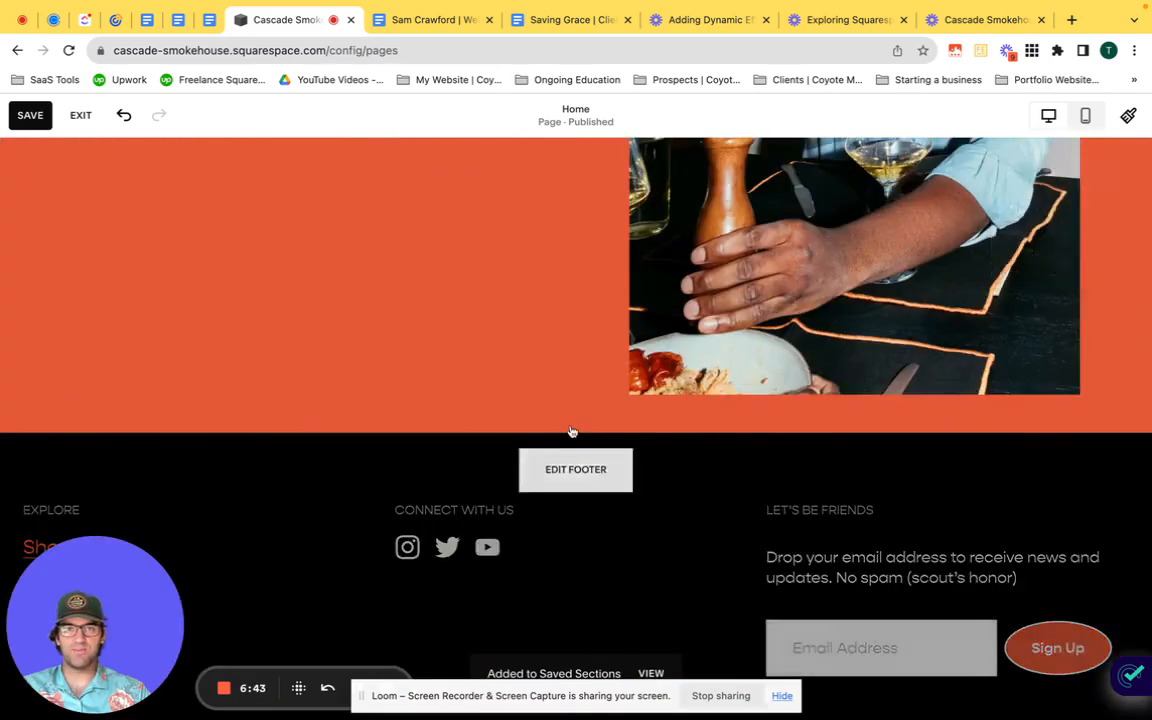
pyautogui.click(573, 432)
pyautogui.click(185, 354)
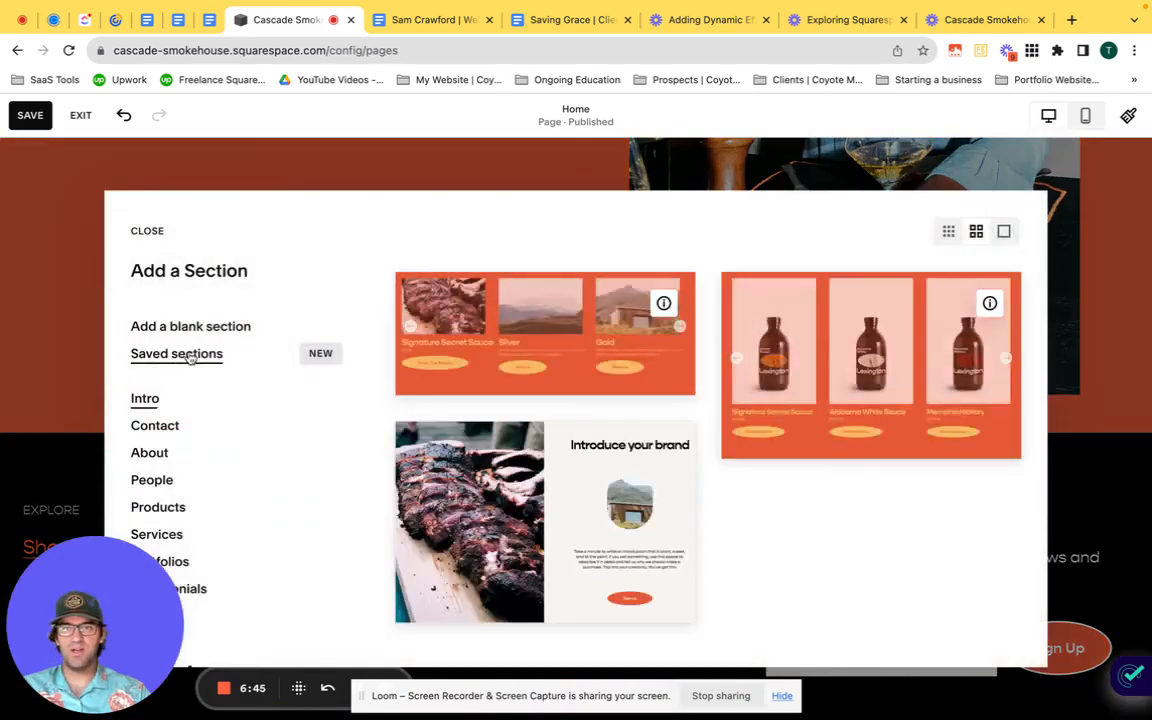
pyautogui.click(527, 348)
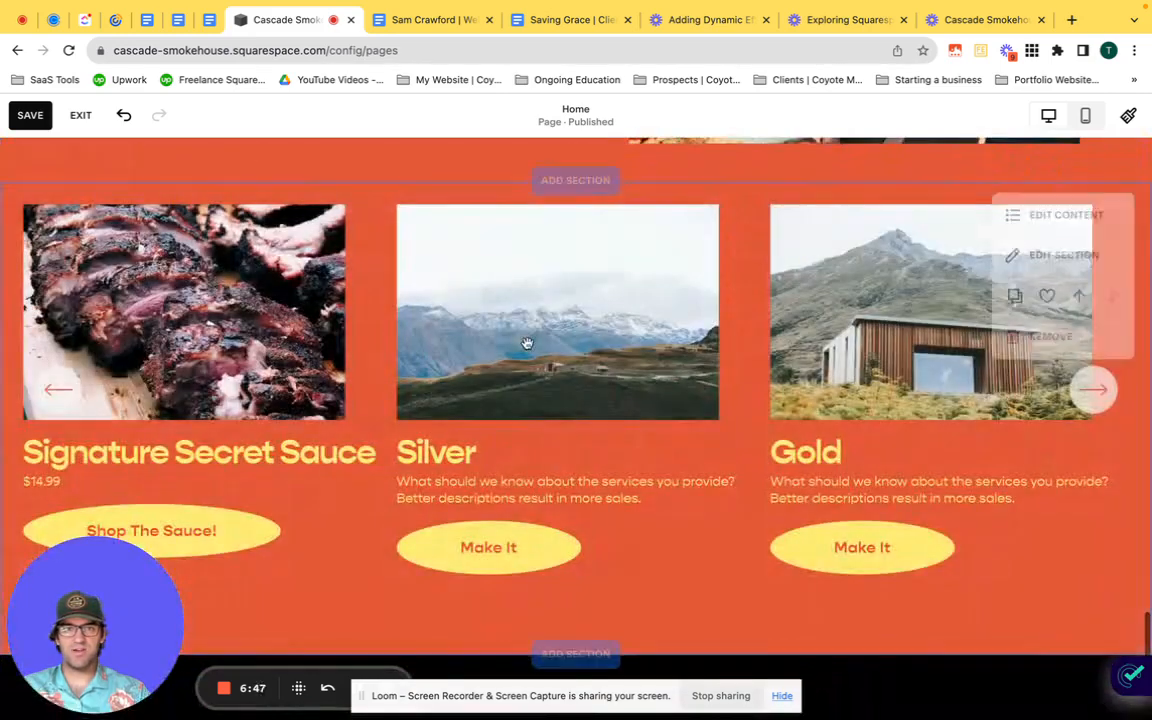